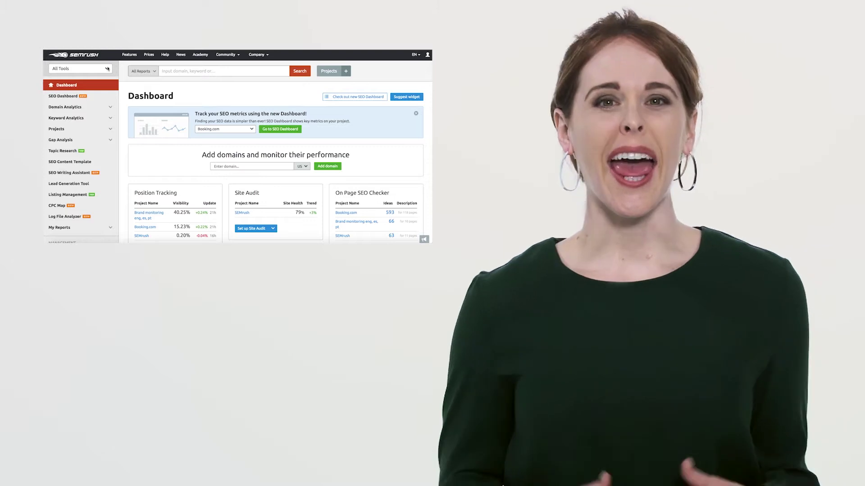
Switch to the Content Marketing Toolkit and browse its dashboard of Content Audit, SEO Content Template and Post Tracking.
left_click(107, 69)
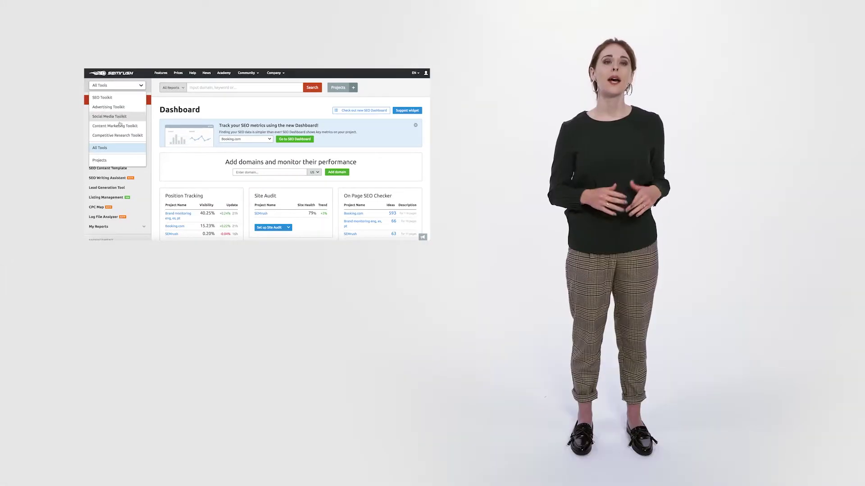
left_click(120, 126)
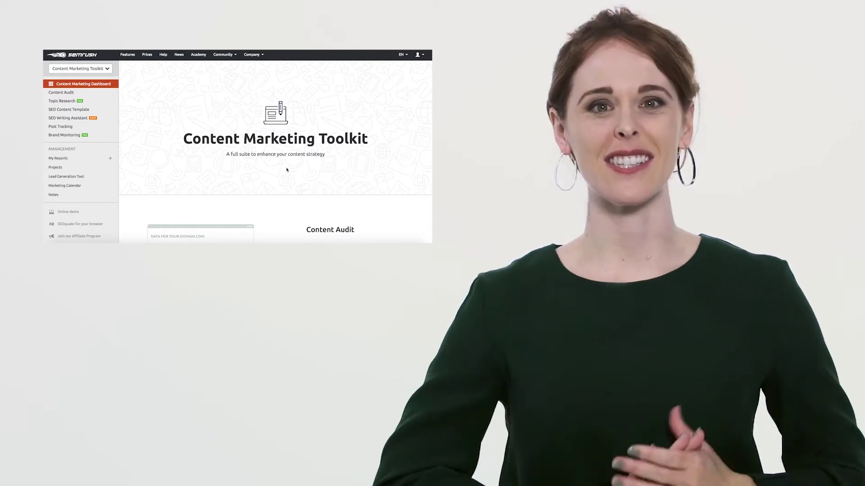
scroll(287, 169, "down", 5)
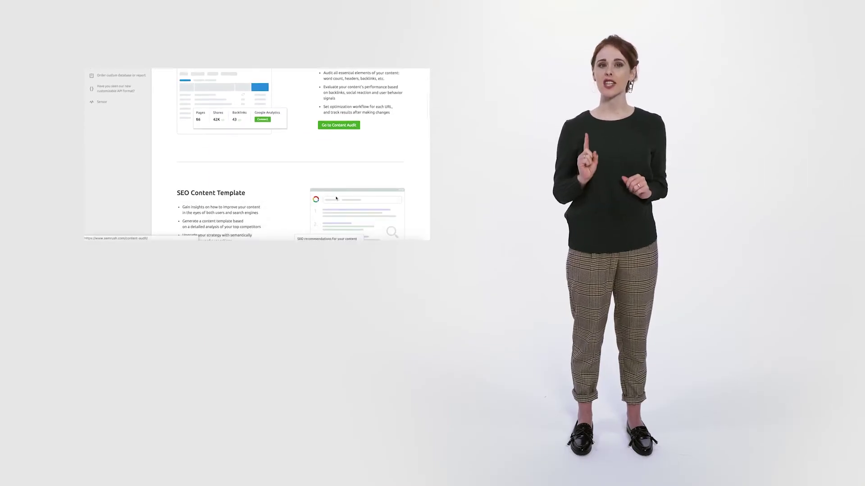
scroll(336, 198, "down", 2)
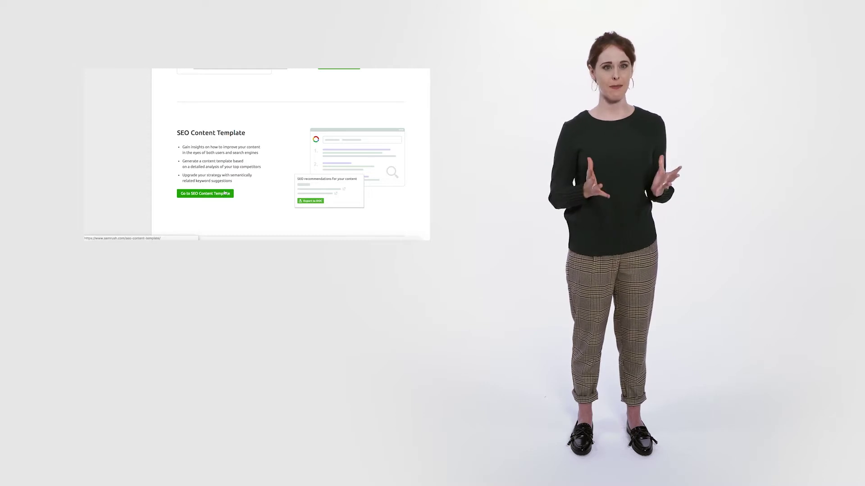
scroll(224, 191, "down", 2)
scroll(224, 191, "down", 3)
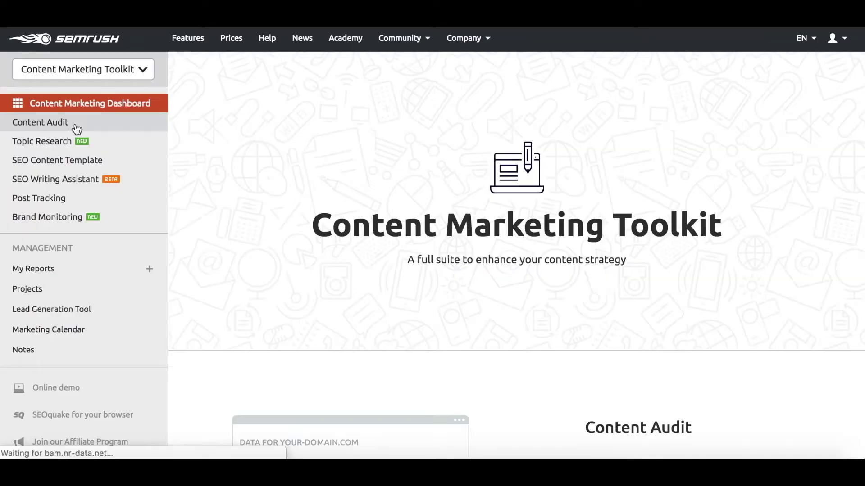
Open the seoquake.com Content Audit project and change its content sets to the Table view.
left_click(77, 129)
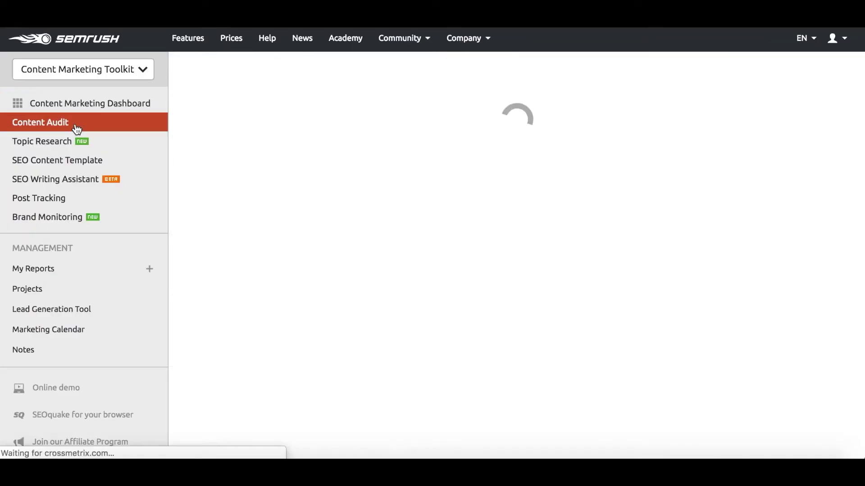
left_click(215, 348)
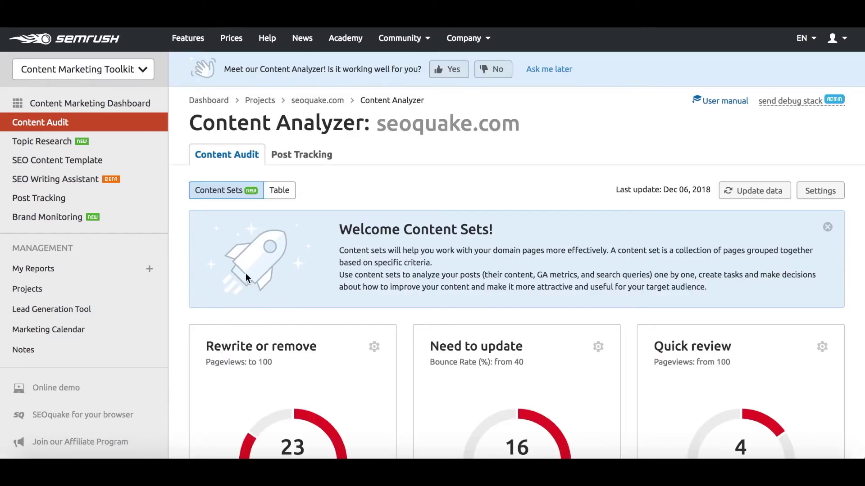
scroll(217, 264, "down", 5)
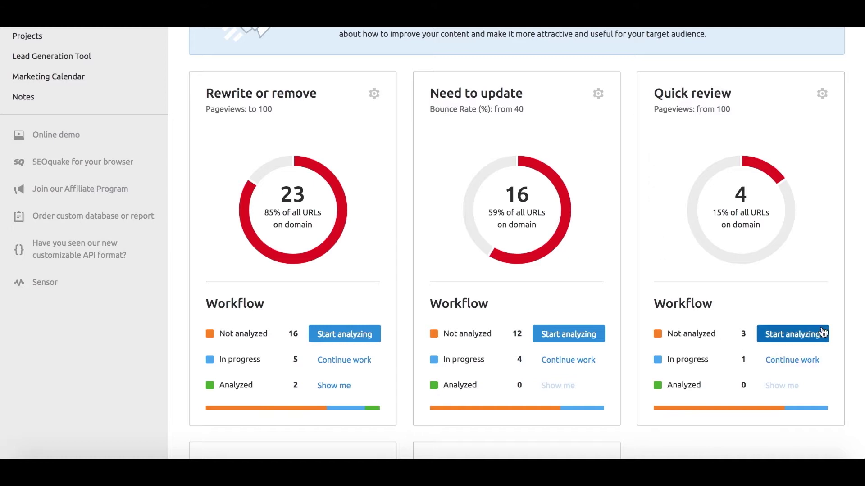
scroll(715, 116, "down", 8)
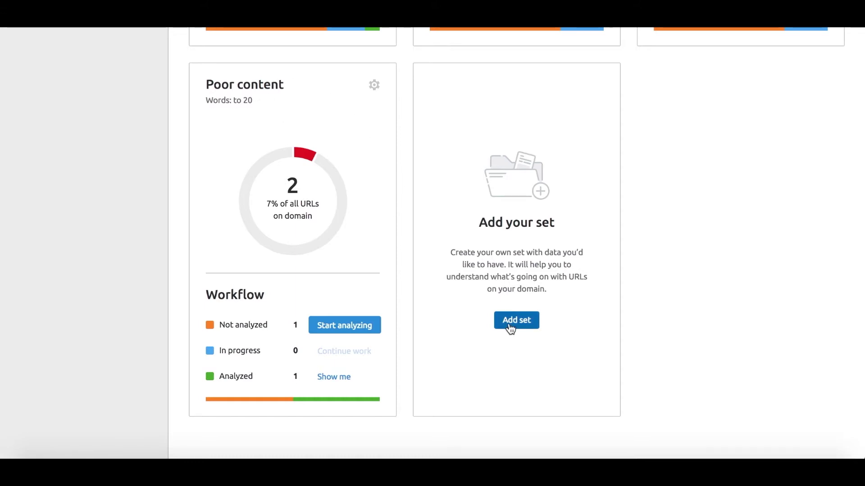
scroll(511, 328, "up", 10)
left_click(280, 88)
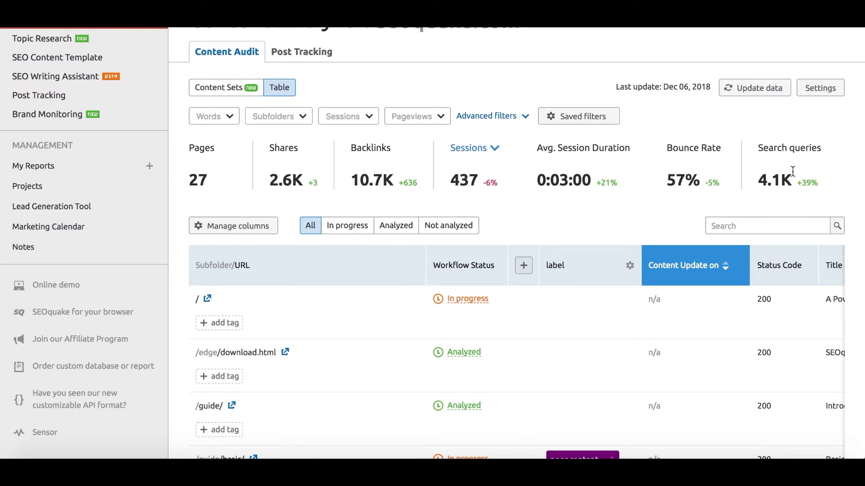
scroll(629, 209, "down", 4)
scroll(515, 162, "up", 2)
scroll(514, 159, "right", 3)
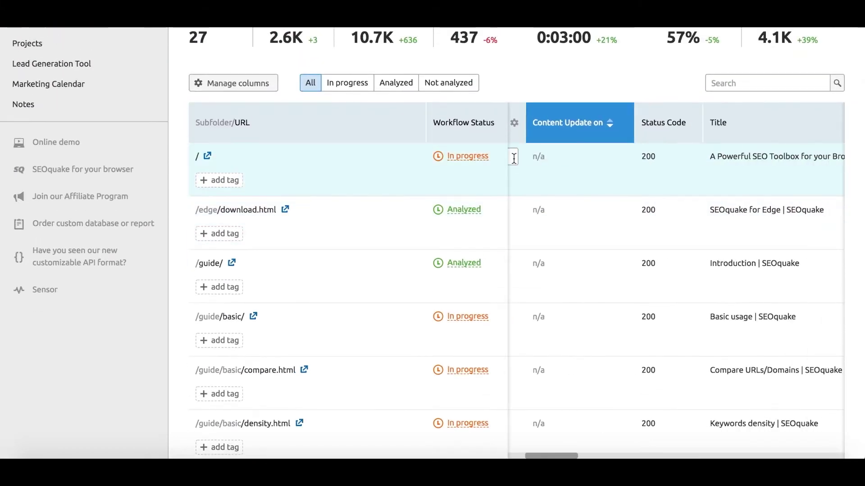
scroll(678, 157, "right", 10)
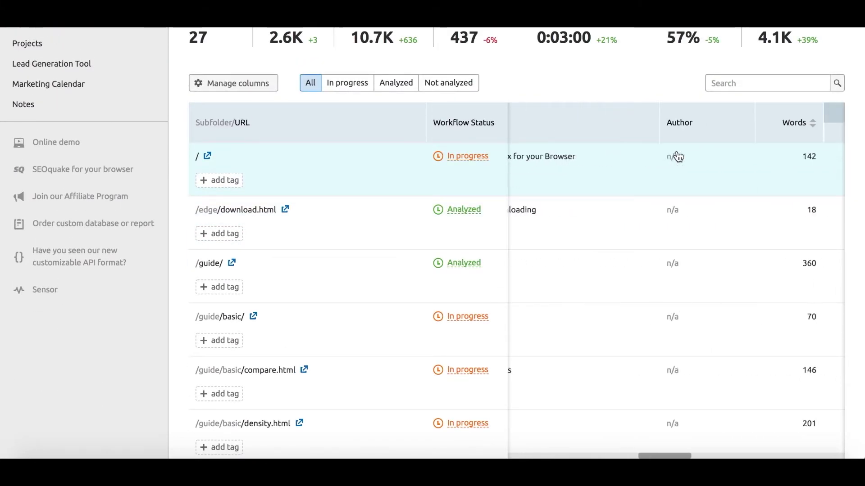
scroll(678, 156, "right", 6)
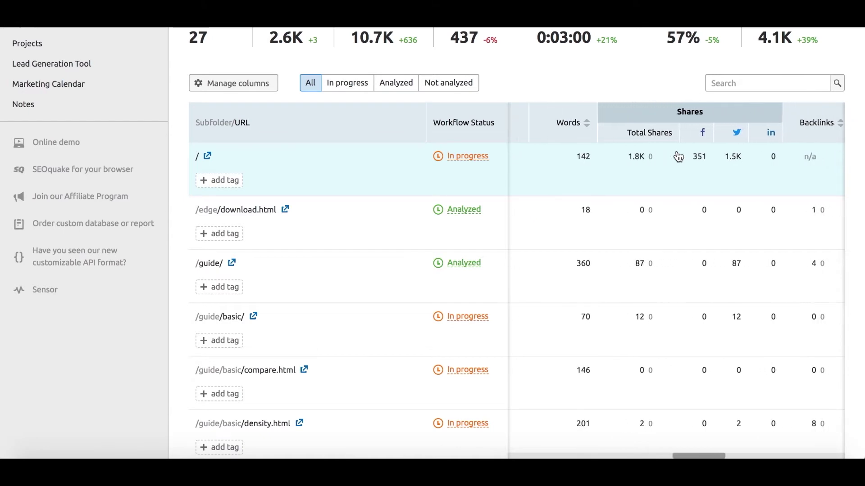
scroll(679, 156, "right", 3)
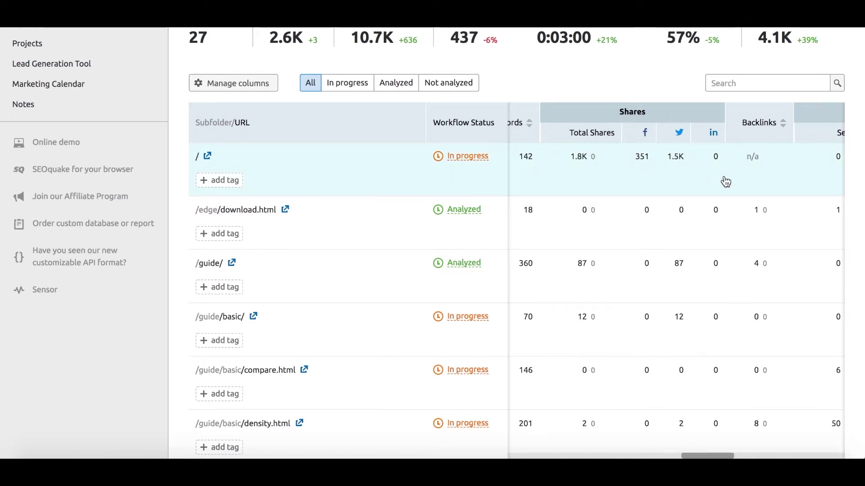
scroll(724, 180, "right", 6)
scroll(725, 182, "right", 5)
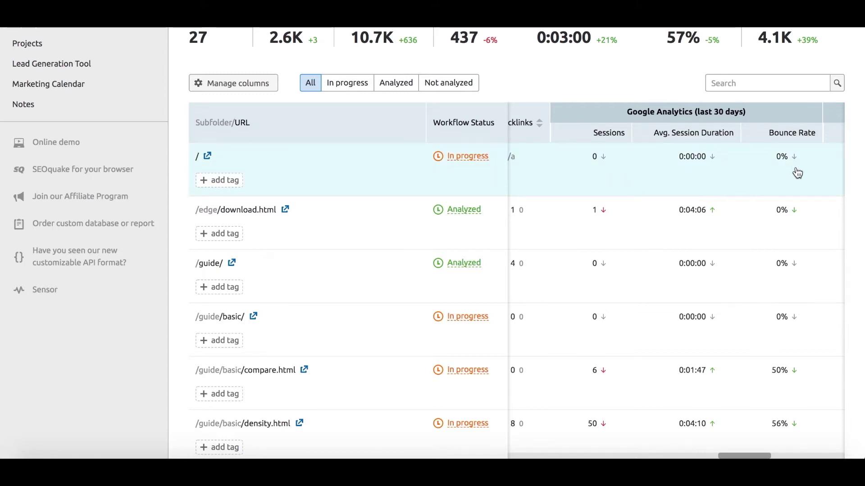
scroll(797, 172, "right", 10)
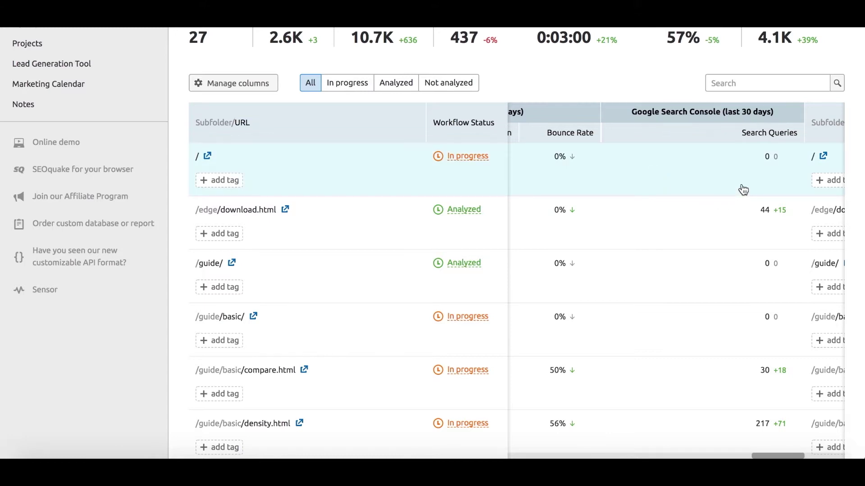
scroll(743, 190, "up", 4)
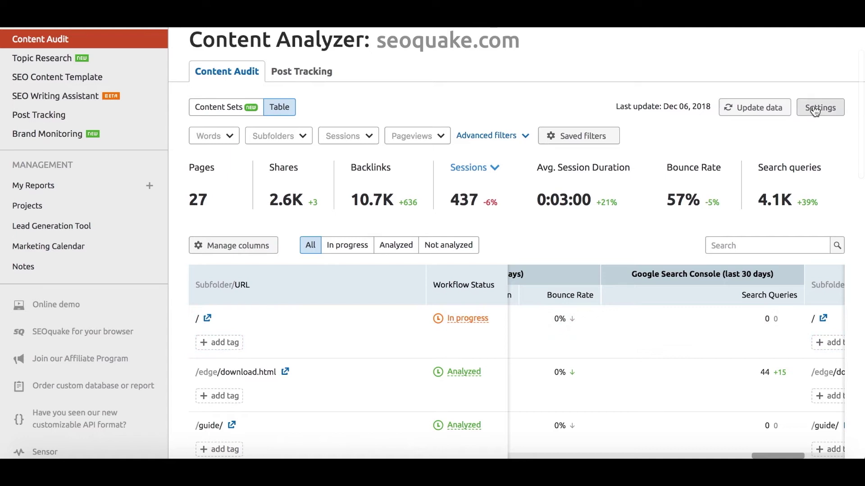
left_click(815, 111)
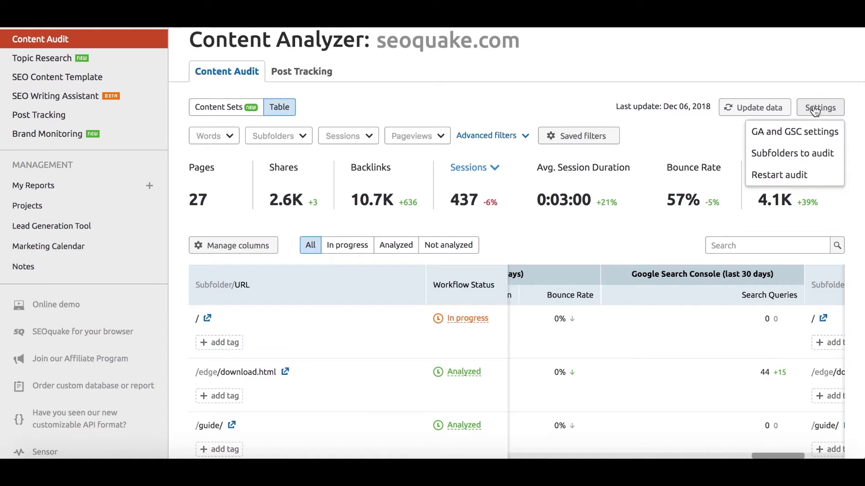
left_click(799, 133)
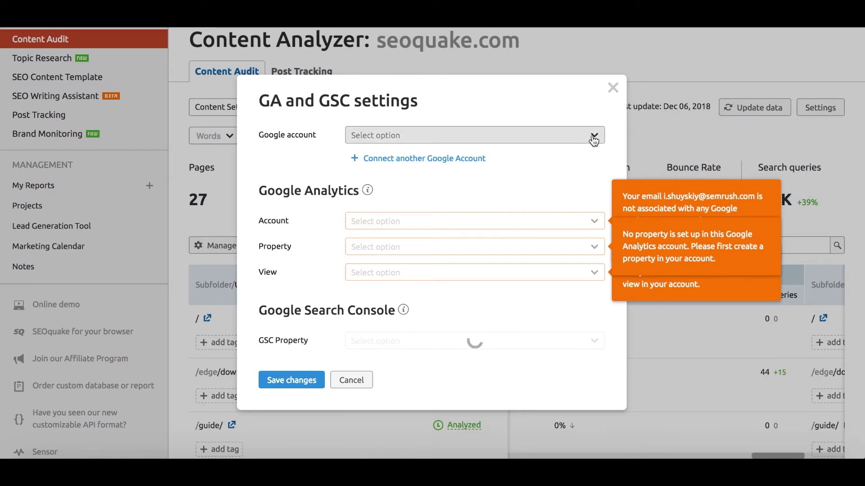
left_click(594, 138)
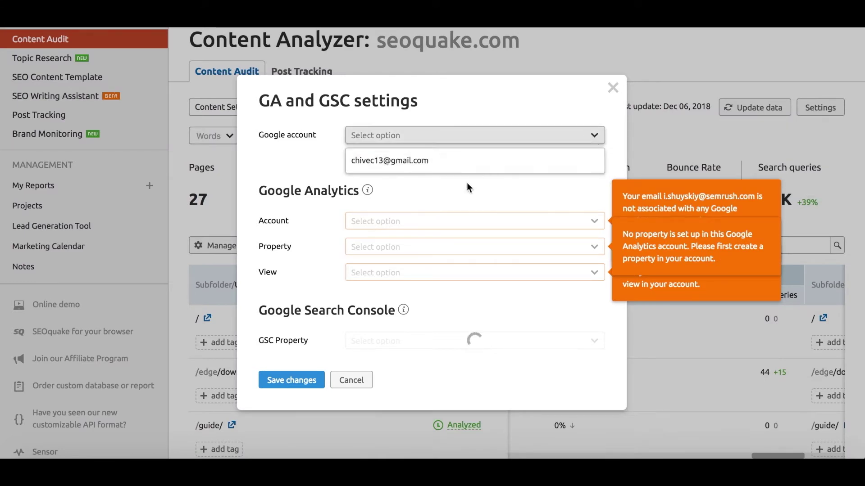
left_click(462, 195)
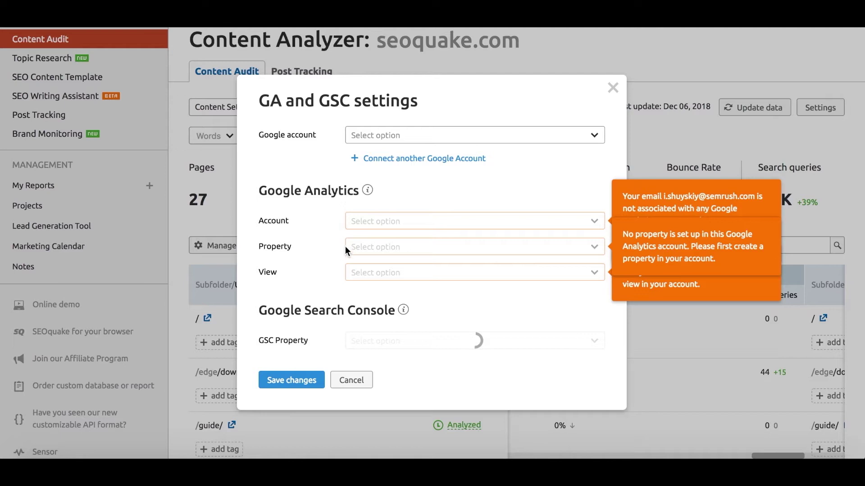
left_click(353, 380)
scroll(405, 405, "down", 4)
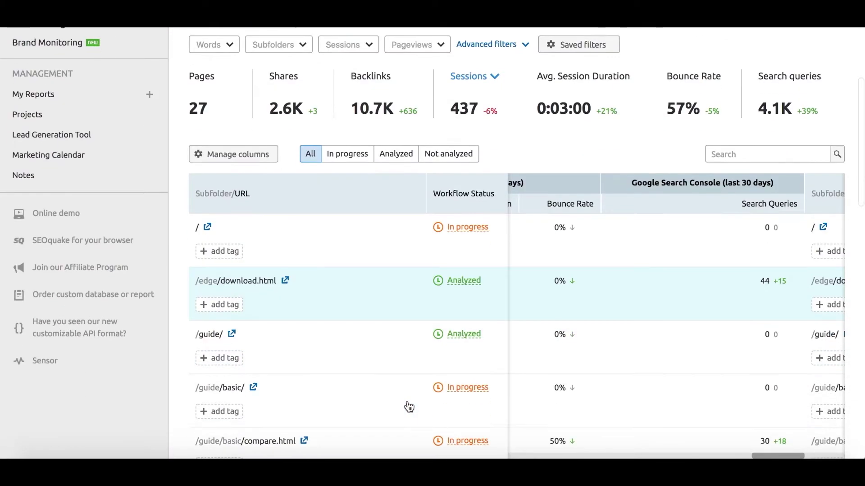
scroll(724, 341, "right", 5)
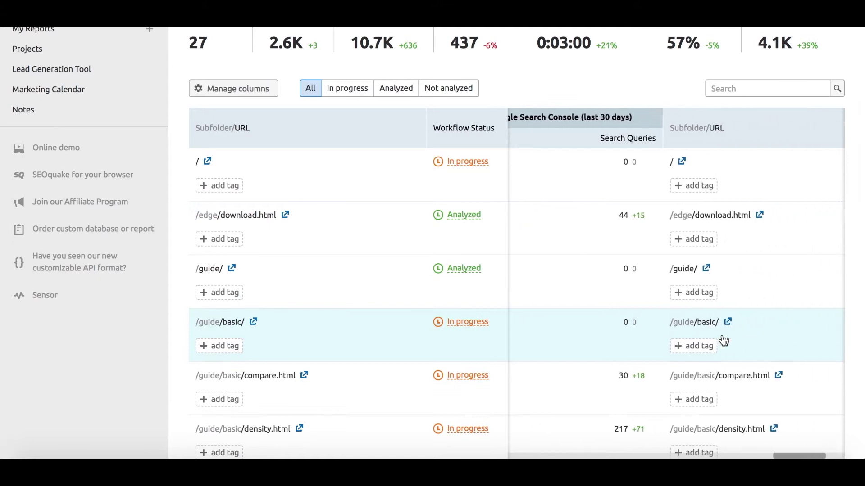
scroll(723, 341, "right", 1)
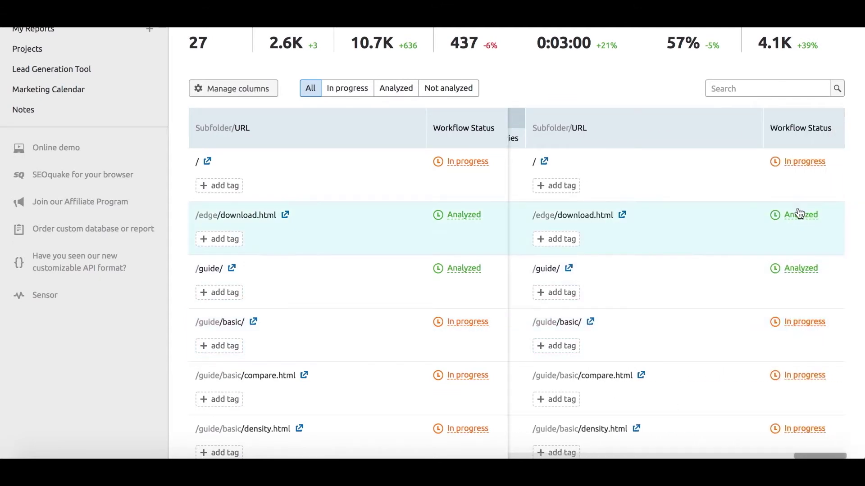
scroll(796, 427, "down", 4)
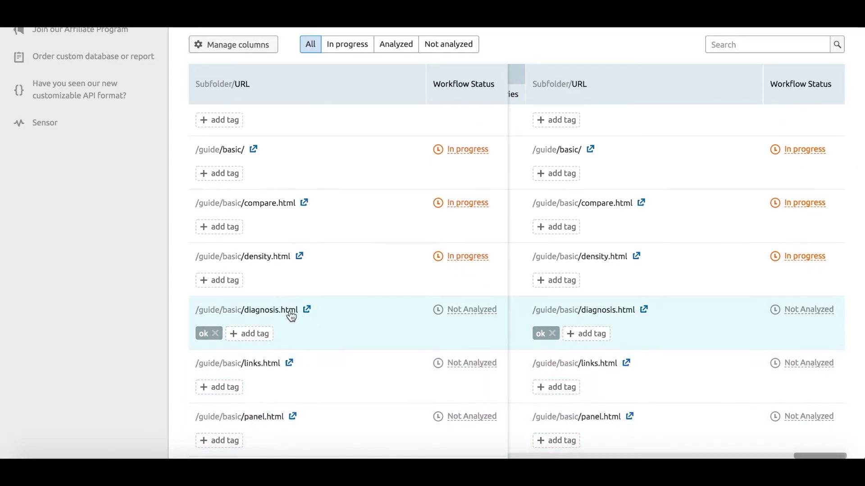
Review /guide/basic/diagnosis.html's top five queries and metrics, and save today's data for it.
left_click(288, 311)
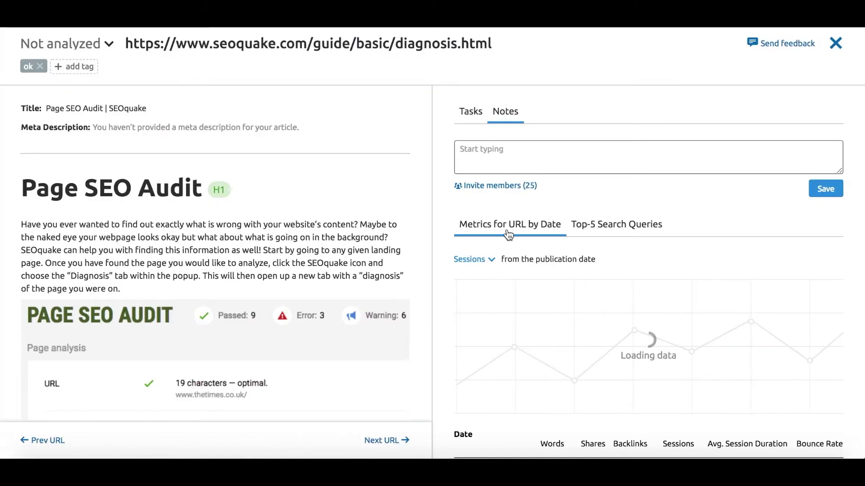
left_click(642, 230)
scroll(642, 232, "down", 1)
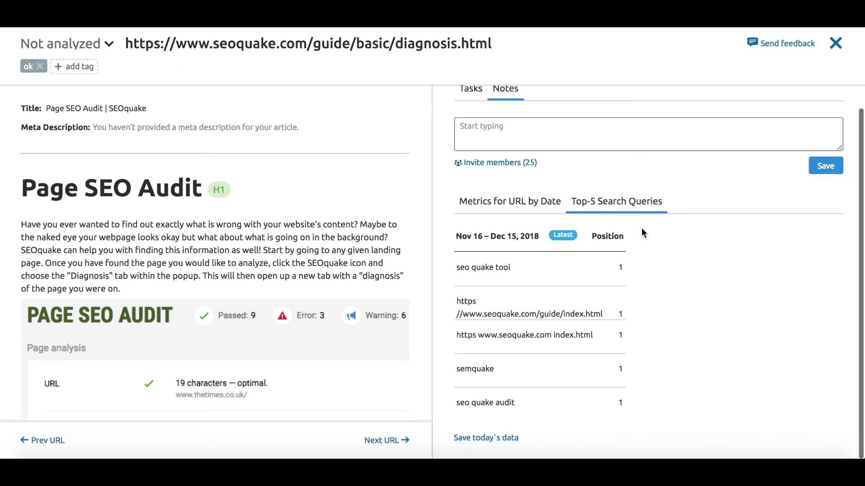
left_click(499, 202)
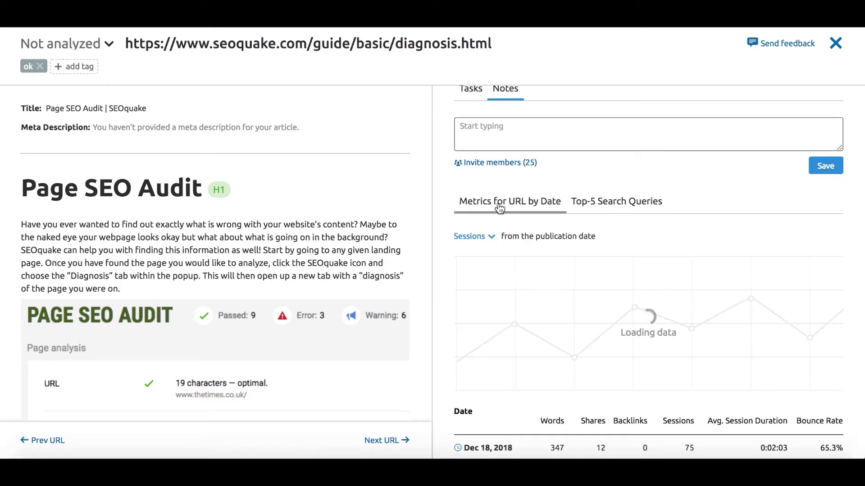
scroll(496, 225, "up", 1)
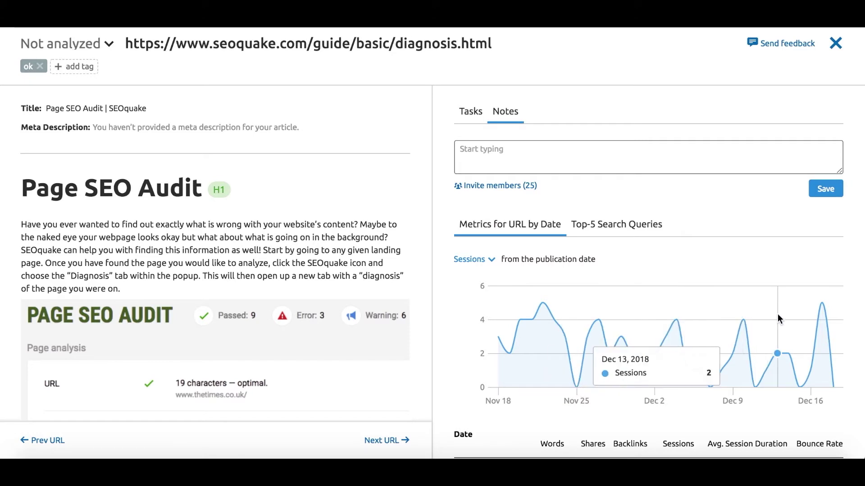
scroll(779, 316, "down", 3)
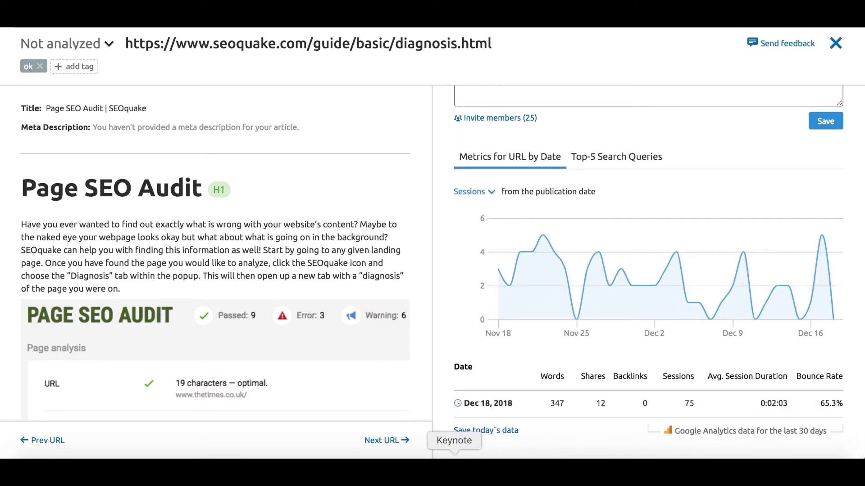
left_click(463, 432)
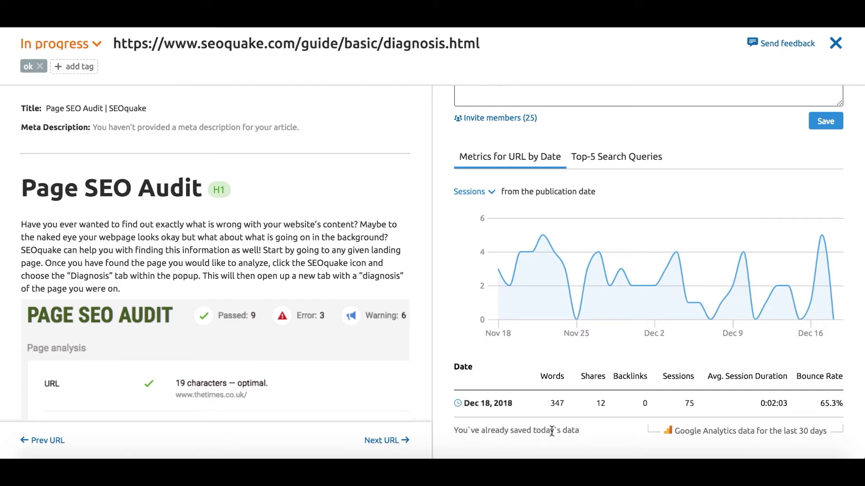
scroll(575, 434, "up", 1)
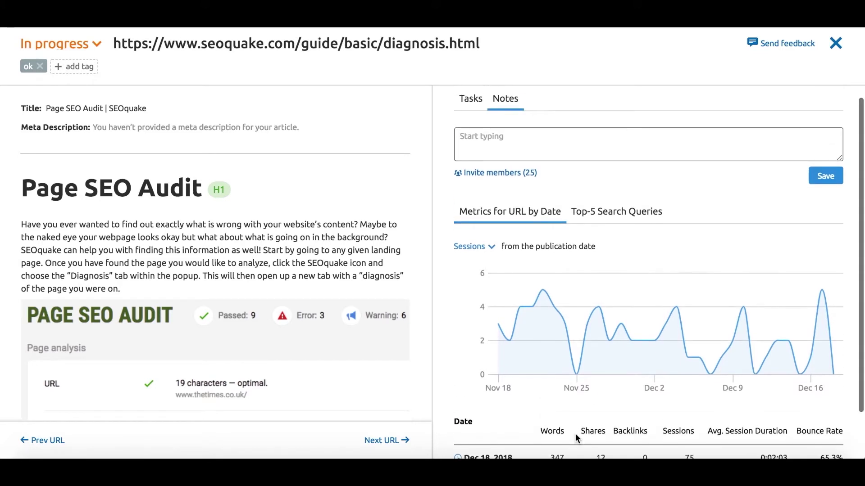
Attach a custom 'change' task to the page's first paragraph.
left_click(294, 263)
left_click(435, 305)
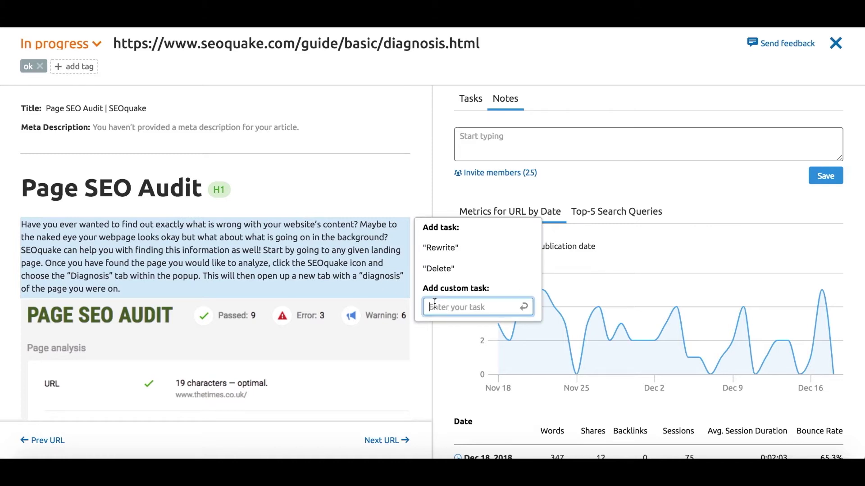
type("change")
key("Return")
Attach an 'add visual' task to the audit image and mark it done in the Tasks list.
left_click(344, 284)
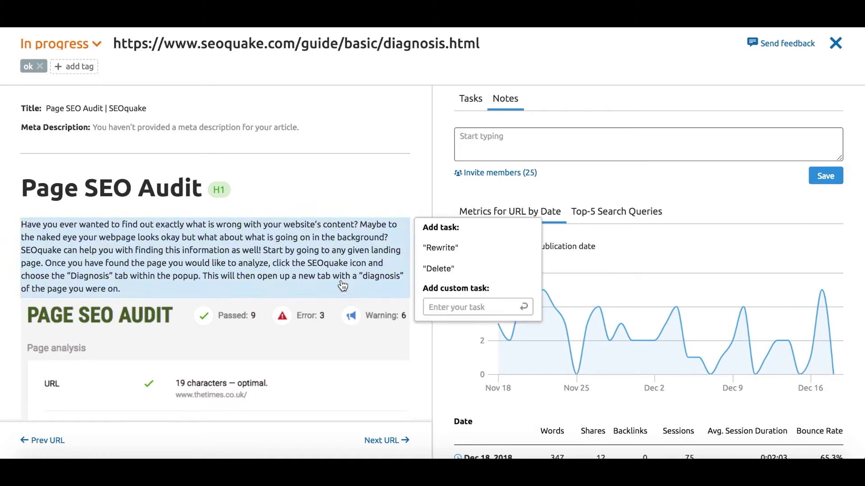
scroll(301, 321, "down", 3)
left_click(450, 387)
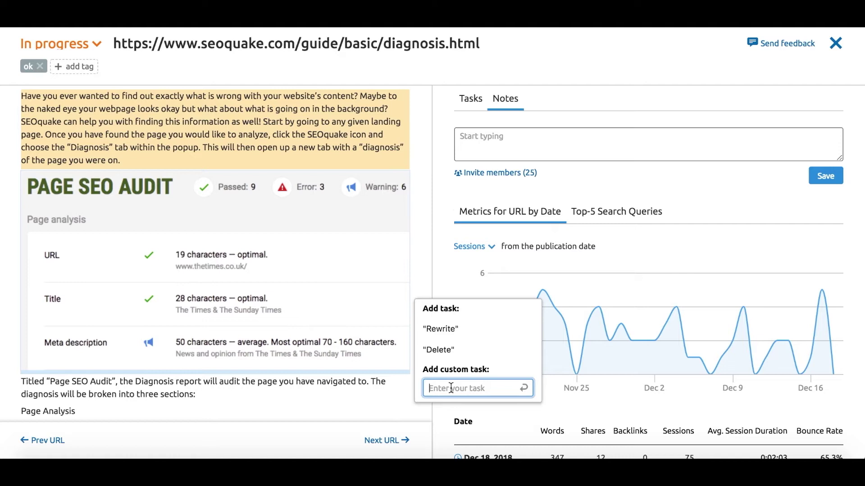
type("add visual")
key("Return")
scroll(659, 312, "up", 1)
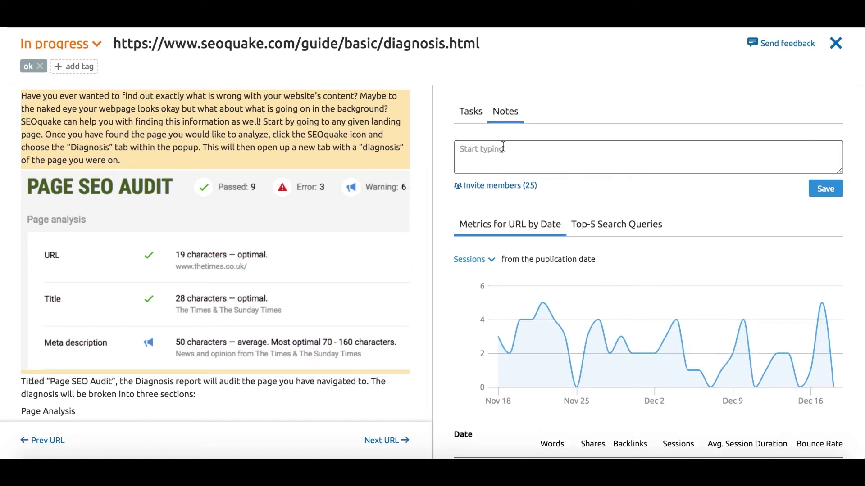
left_click(470, 111)
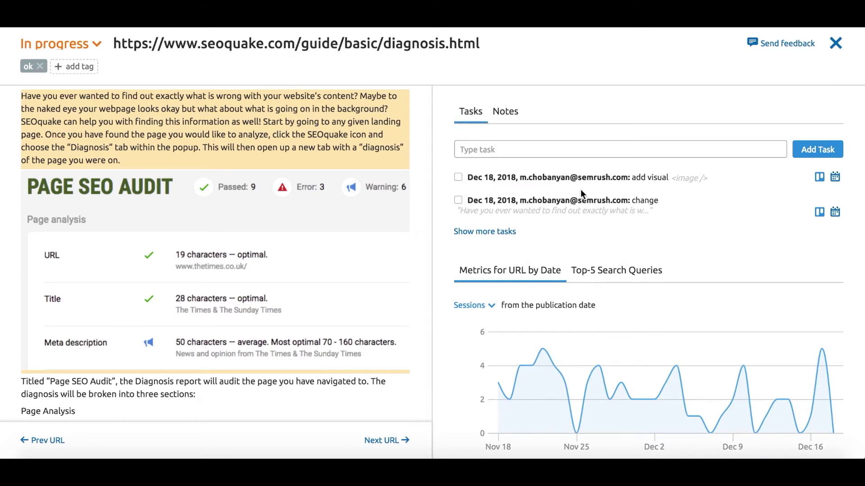
left_click(458, 177)
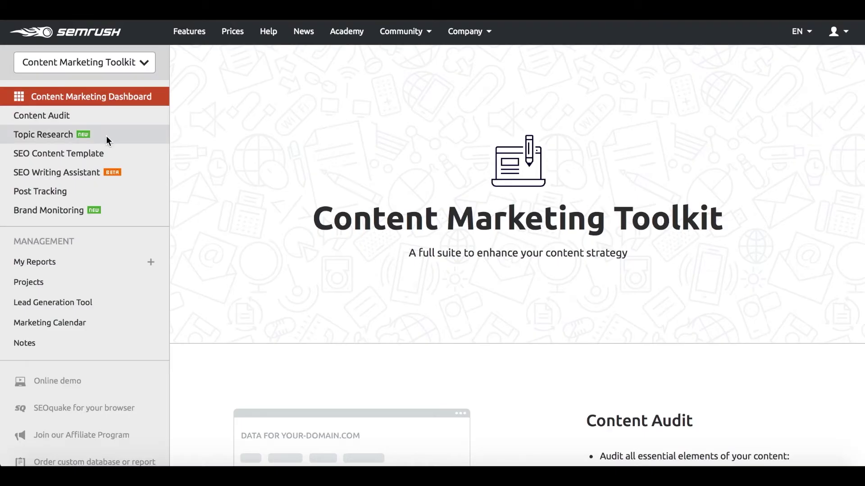
Enter 'travel' as the topic in Topic Research.
left_click(107, 137)
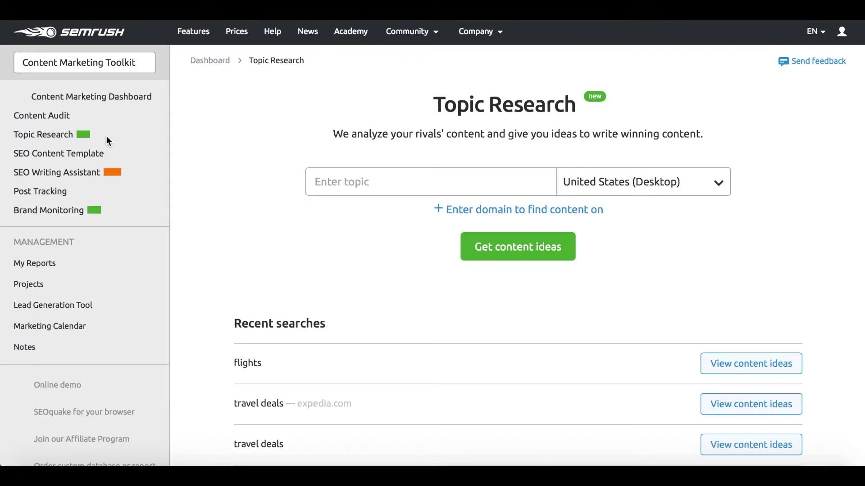
left_click(352, 183)
type("travel")
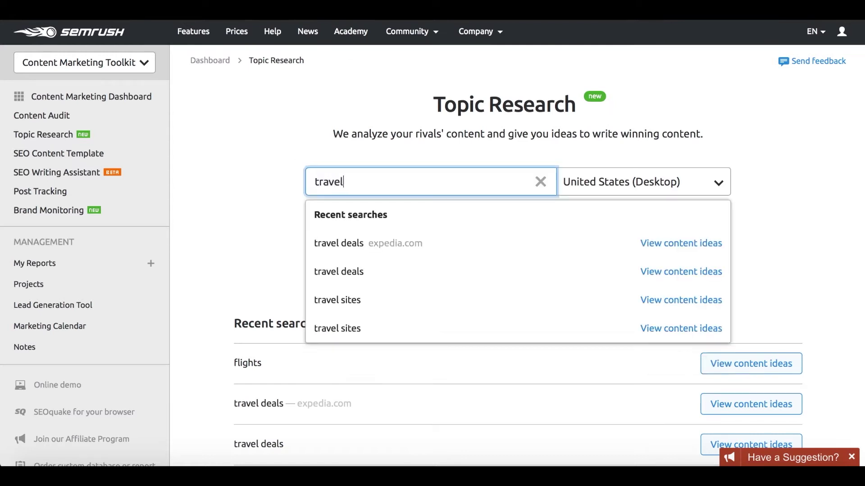
left_click(279, 198)
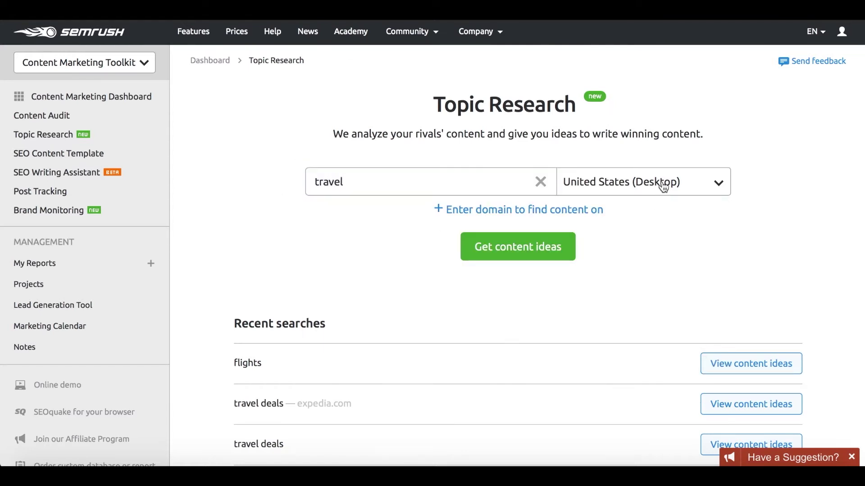
Set the search location to United States, region California, with no city.
left_click(707, 192)
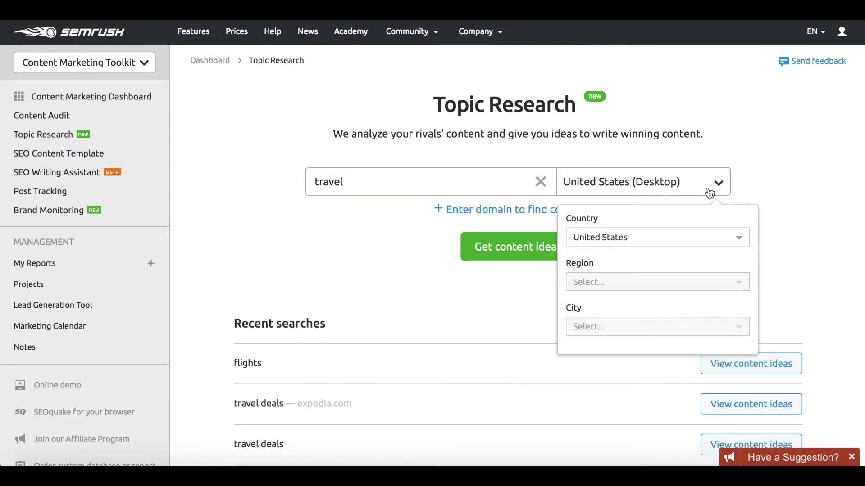
left_click(685, 238)
scroll(662, 346, "down", 1)
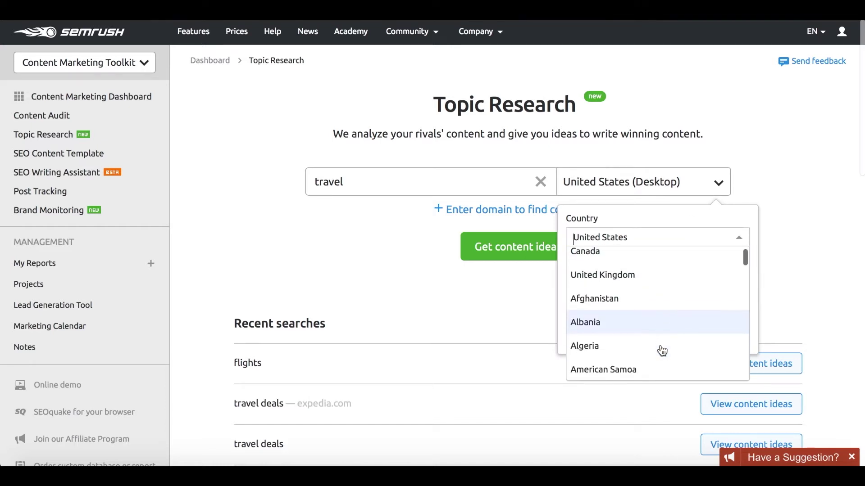
scroll(653, 310, "up", 1)
left_click(637, 265)
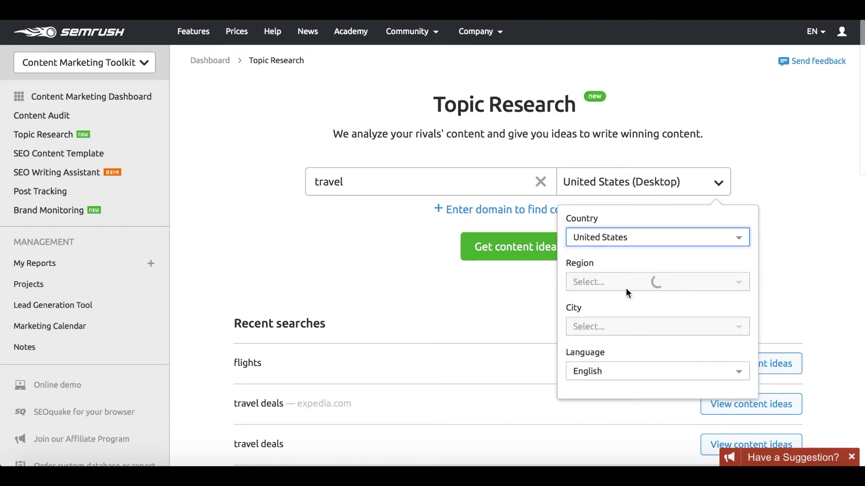
left_click(627, 292)
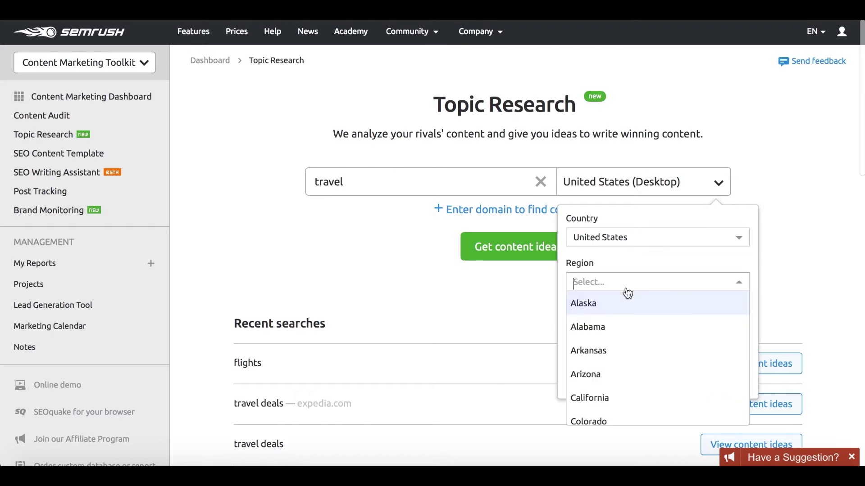
left_click(621, 401)
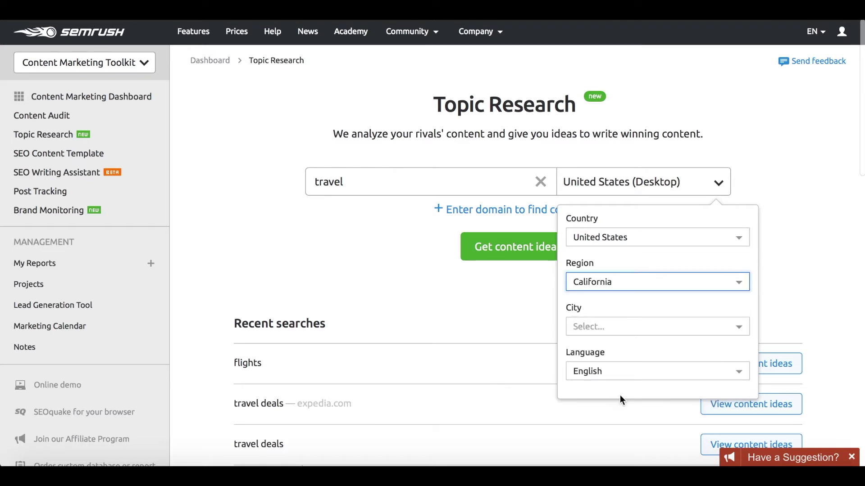
left_click(641, 337)
left_click(639, 315)
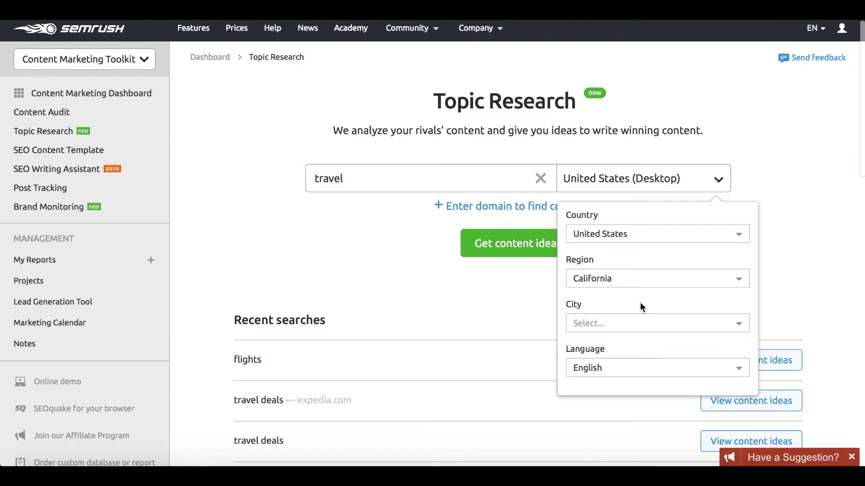
left_click(473, 290)
Run the travel topic research and display its subtopics as cards instead of the mind map.
left_click(494, 256)
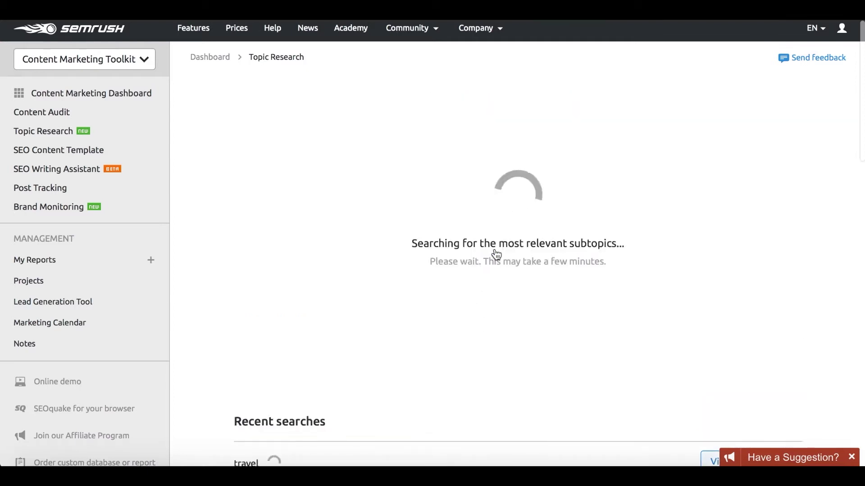
scroll(495, 255, "down", 3)
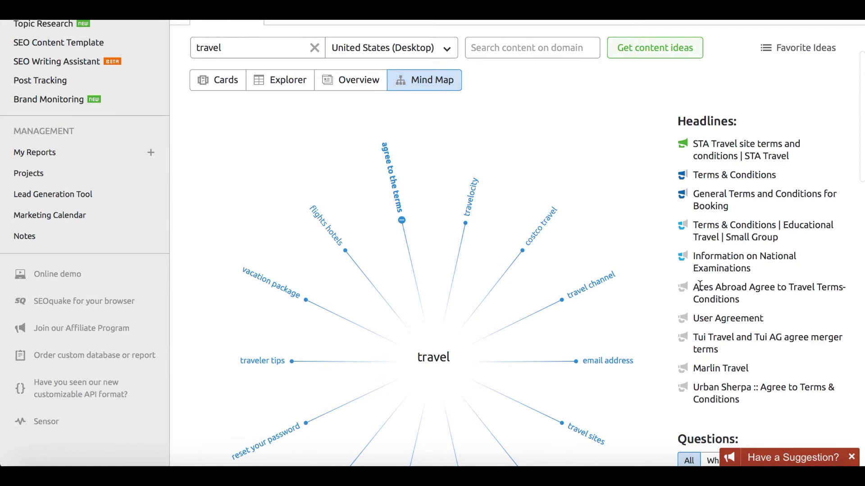
scroll(696, 349, "down", 8)
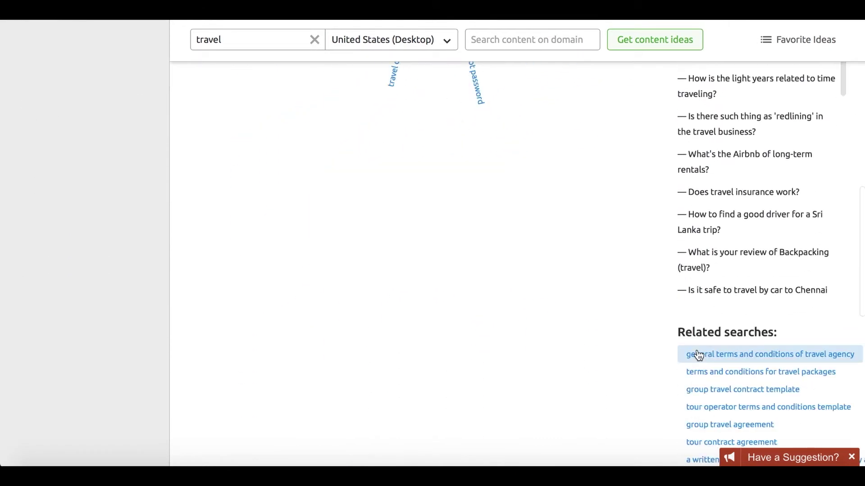
scroll(698, 352, "up", 8)
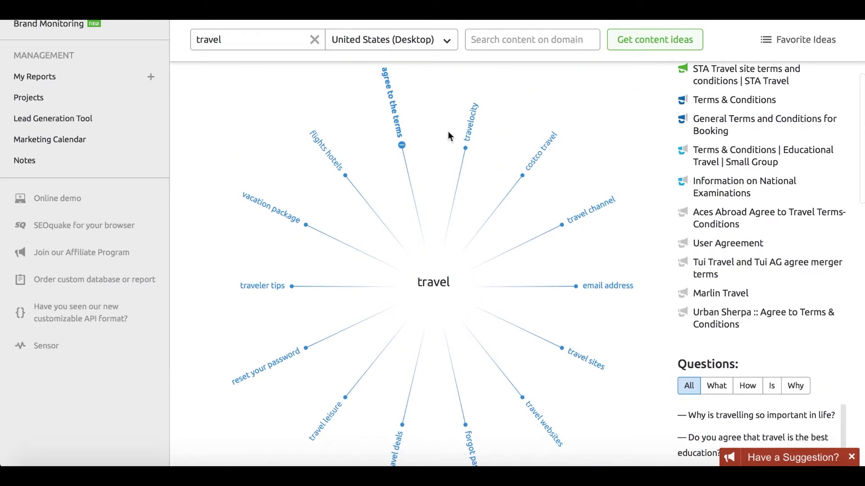
scroll(329, 211, "up", 5)
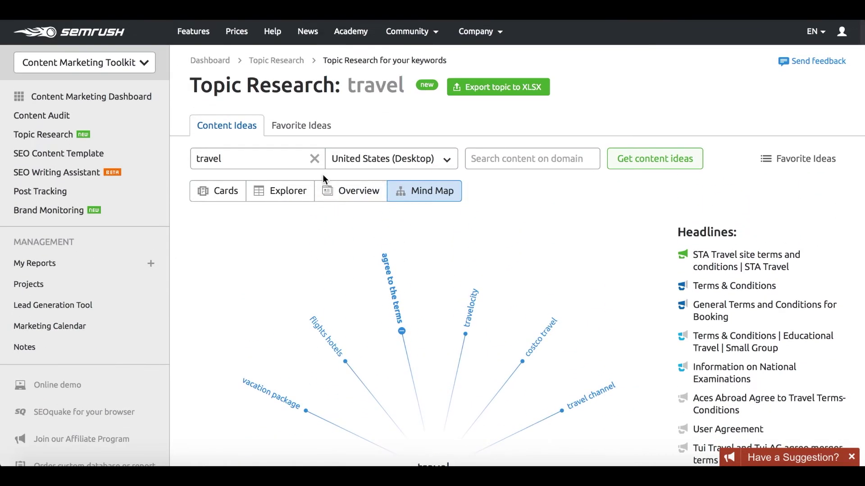
left_click(215, 193)
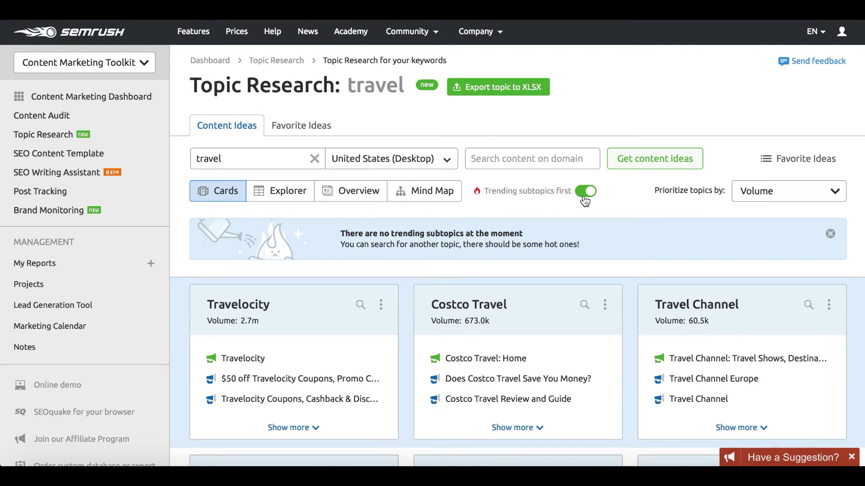
Keep trending subtopics first and expand the Travel Sites content ideas.
left_click(584, 194)
left_click(584, 198)
scroll(521, 226, "down", 5)
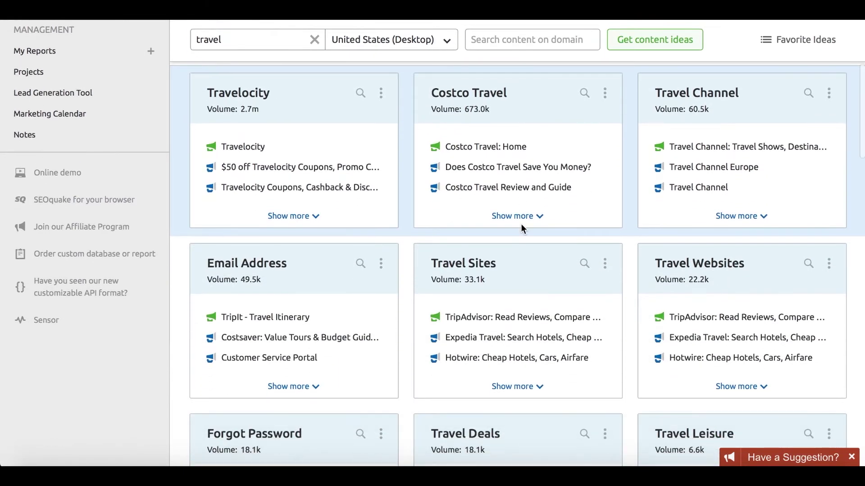
left_click(498, 385)
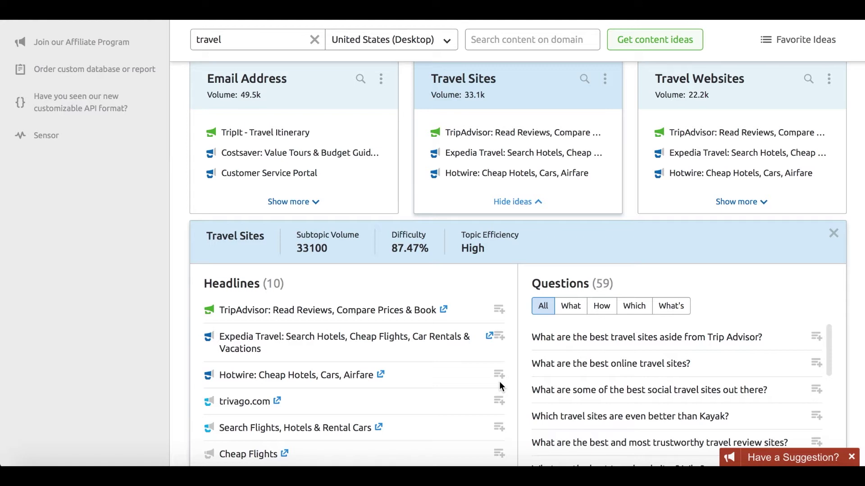
scroll(500, 386, "down", 2)
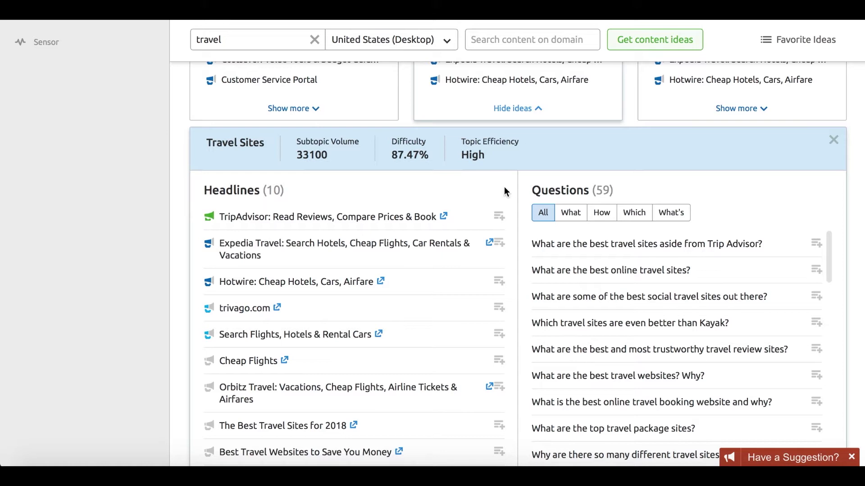
scroll(504, 187, "down", 1)
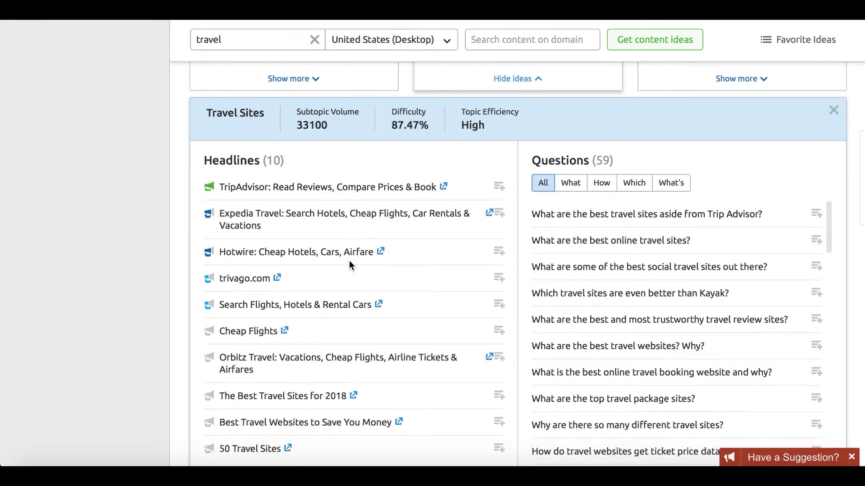
Filter Travel Sites questions by What, How, Which, finishing on What's.
left_click(569, 190)
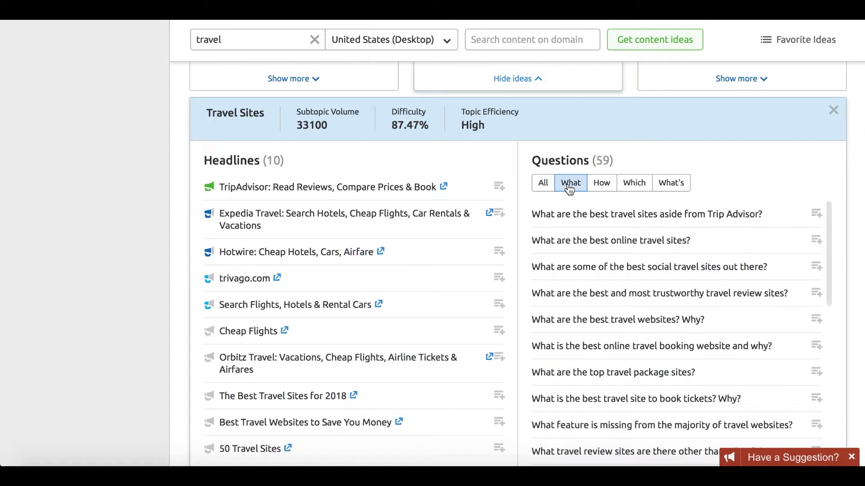
left_click(603, 188)
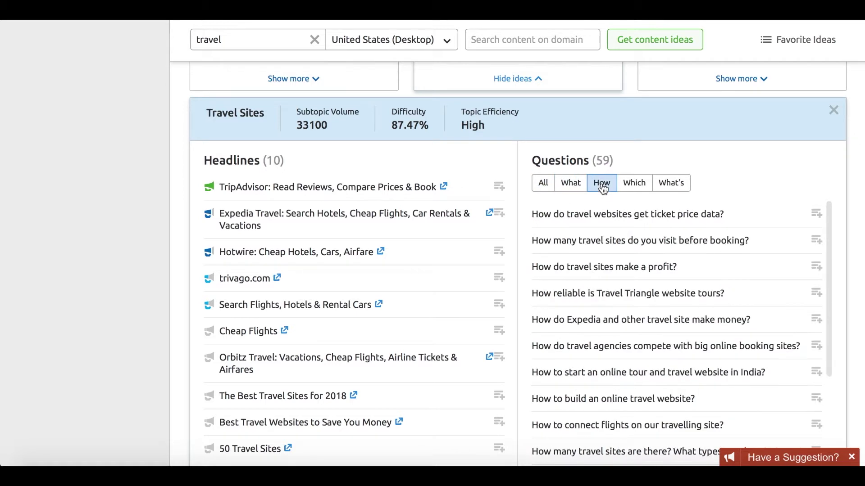
left_click(635, 193)
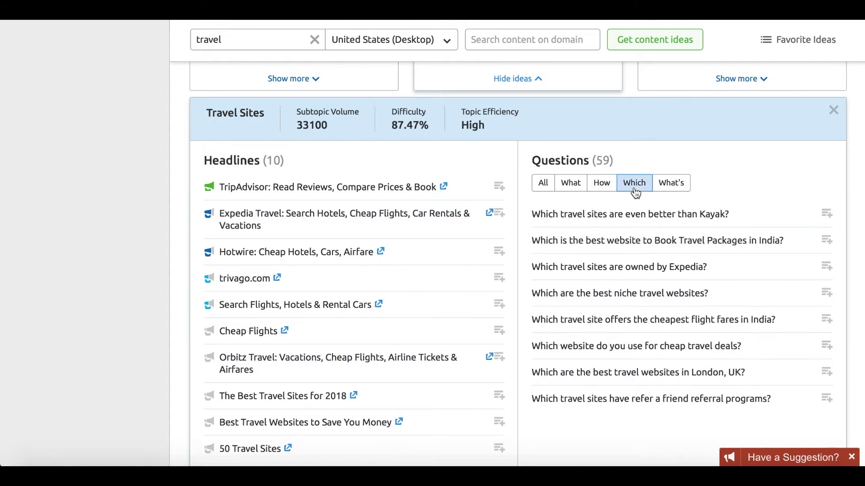
left_click(673, 189)
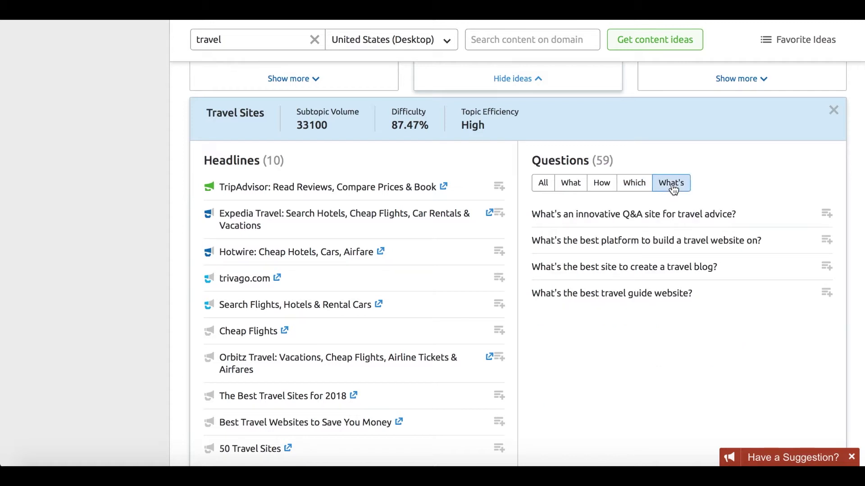
scroll(673, 189, "up", 5)
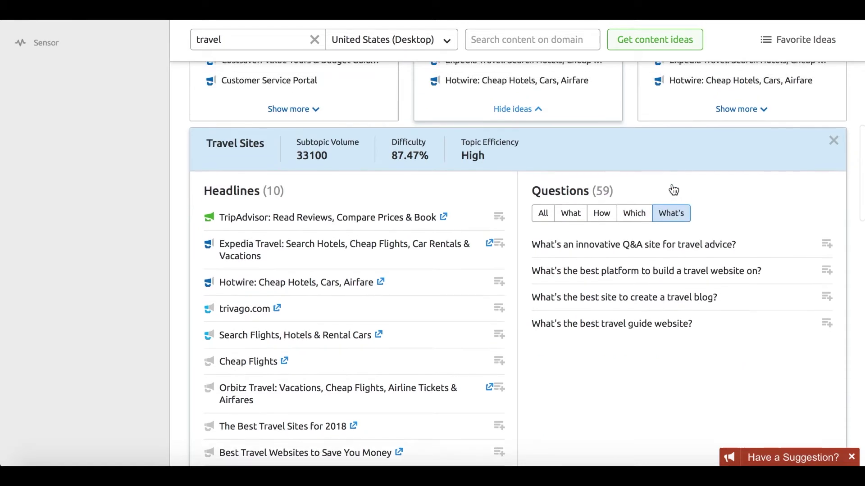
scroll(673, 190, "up", 6)
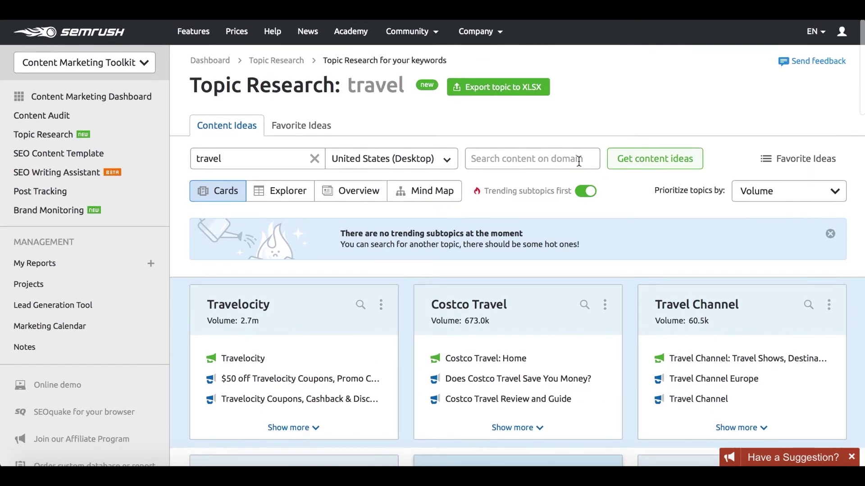
Load the travel topic ideas for the traveladvisor.com domain.
left_click(557, 154)
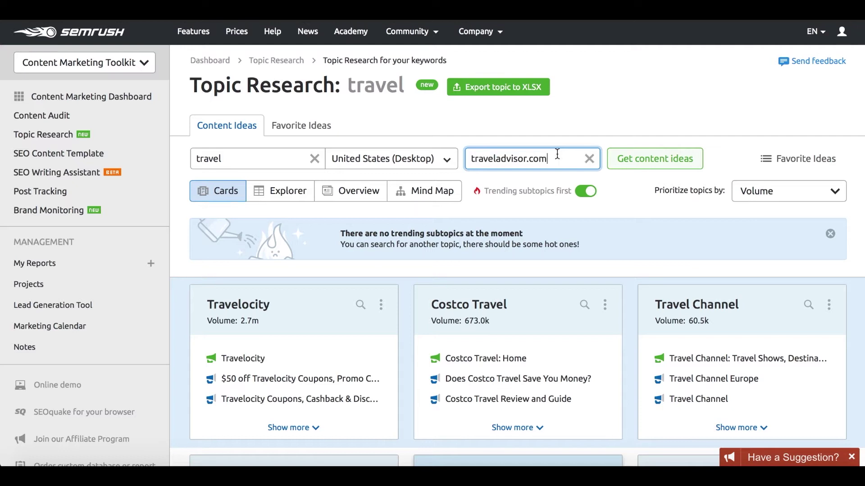
left_click(636, 170)
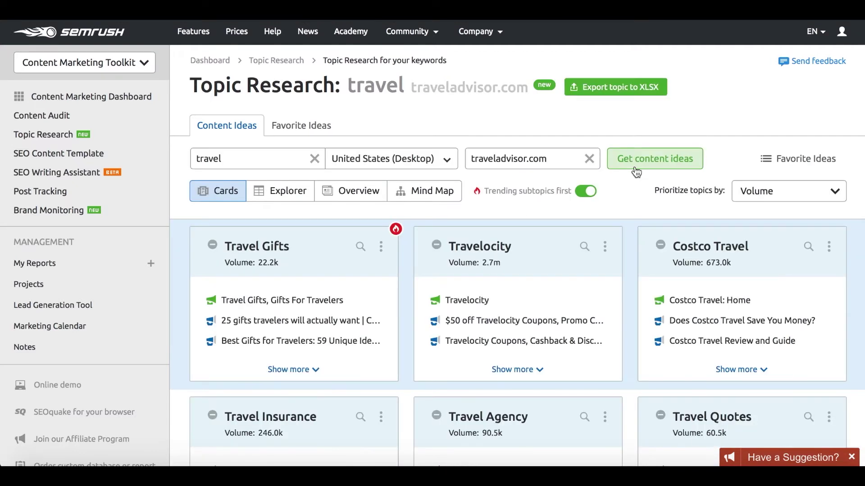
scroll(635, 170, "down", 1)
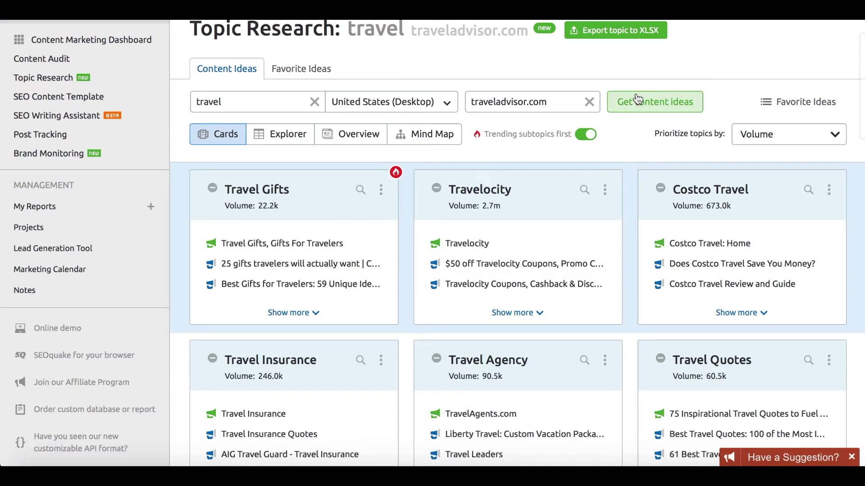
scroll(343, 295, "down", 8)
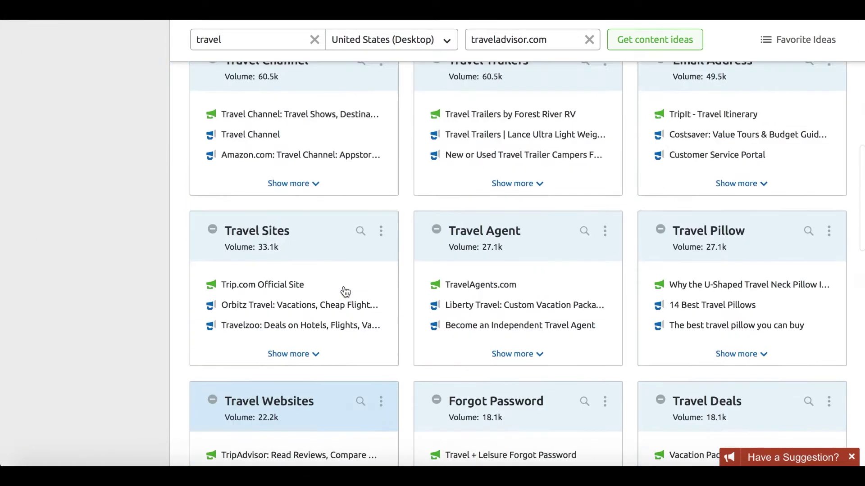
scroll(345, 293, "up", 6)
scroll(345, 292, "up", 5)
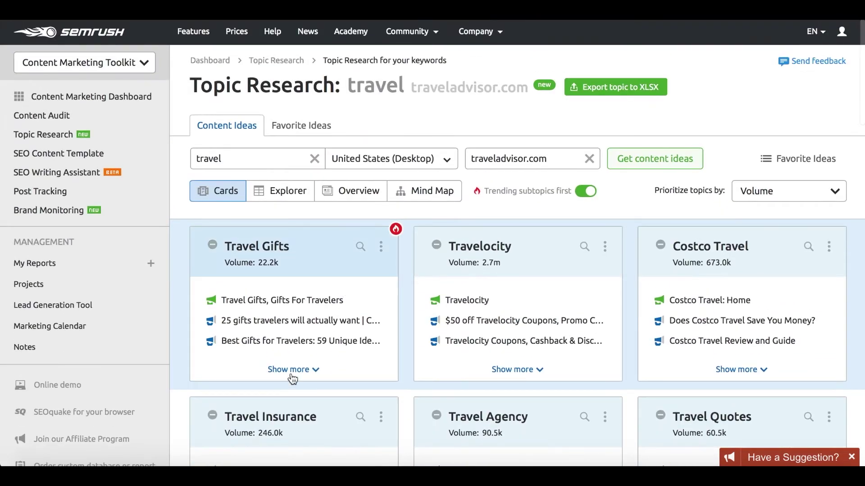
Favourite the CNN Travel gifts headline under Travel Gifts and view Favorite Ideas.
left_click(289, 367)
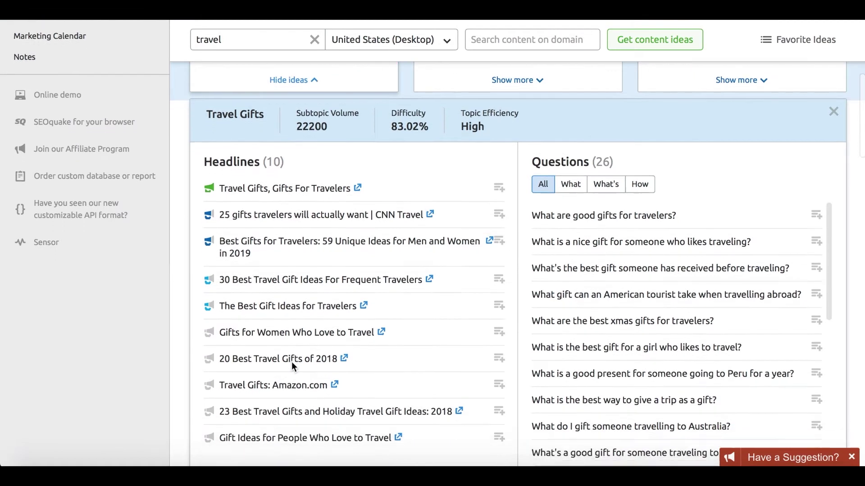
scroll(292, 362, "down", 3)
scroll(293, 359, "up", 4)
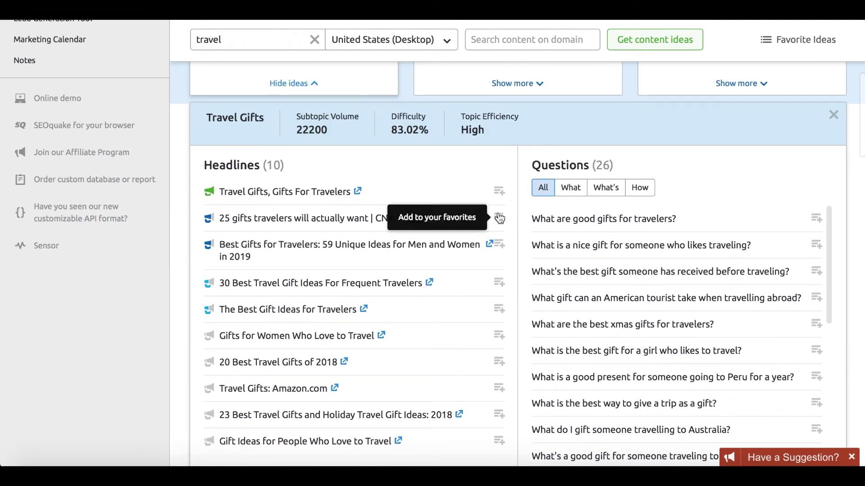
left_click(499, 218)
scroll(450, 181, "up", 6)
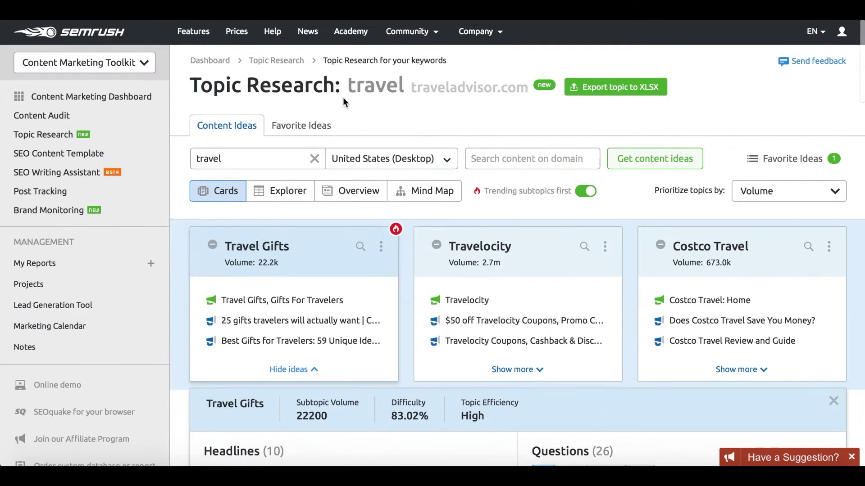
left_click(317, 123)
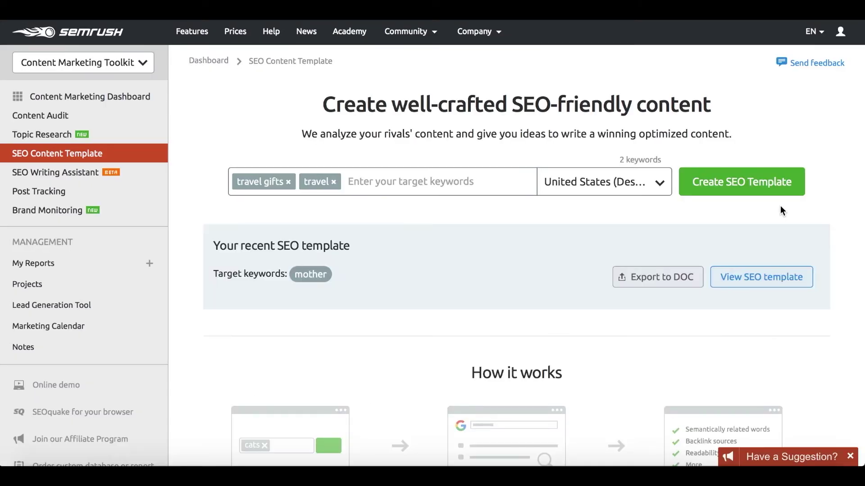
Target the template at United States, region California, no city, on Desktop.
left_click(659, 184)
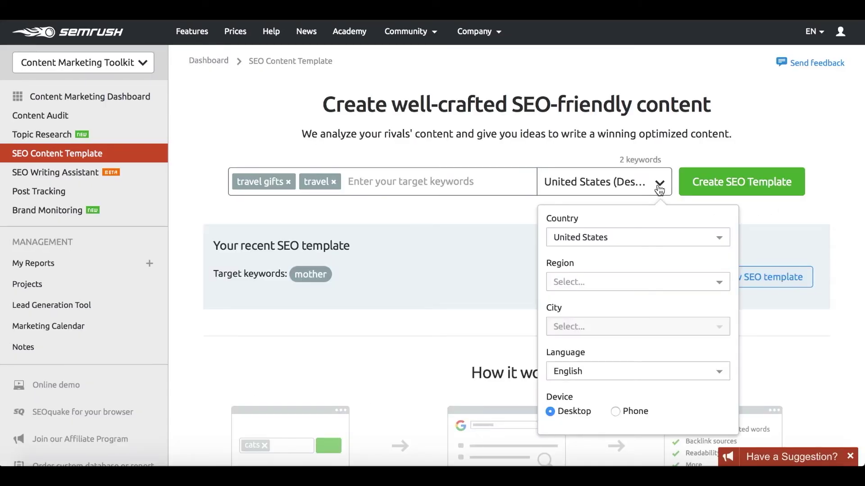
left_click(663, 240)
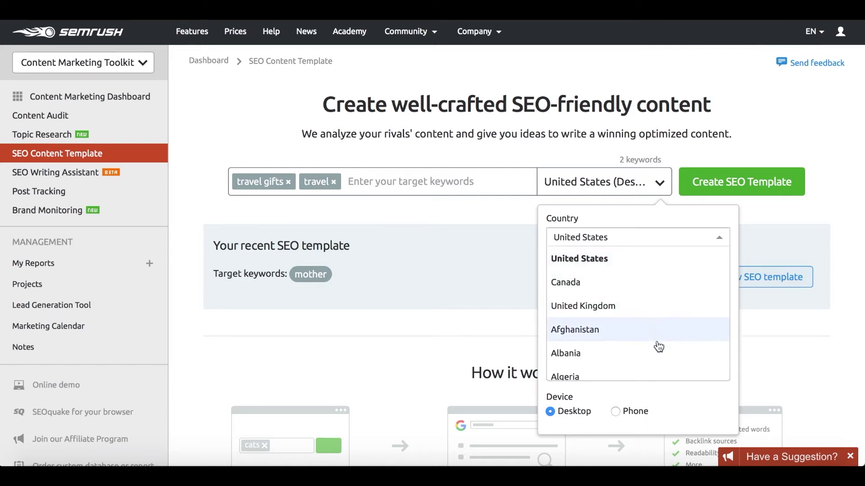
left_click(624, 260)
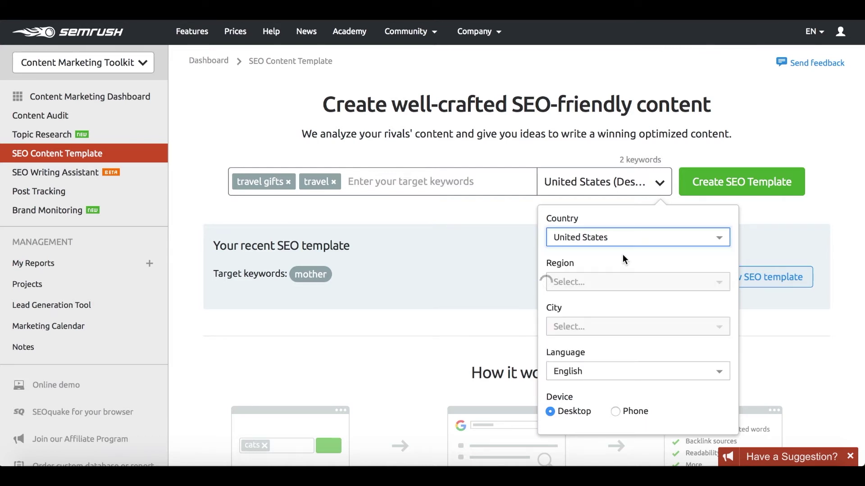
left_click(631, 285)
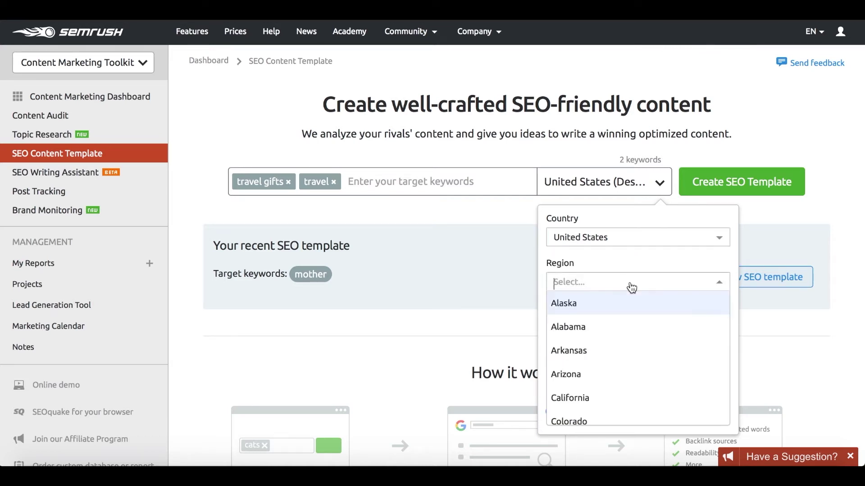
left_click(608, 398)
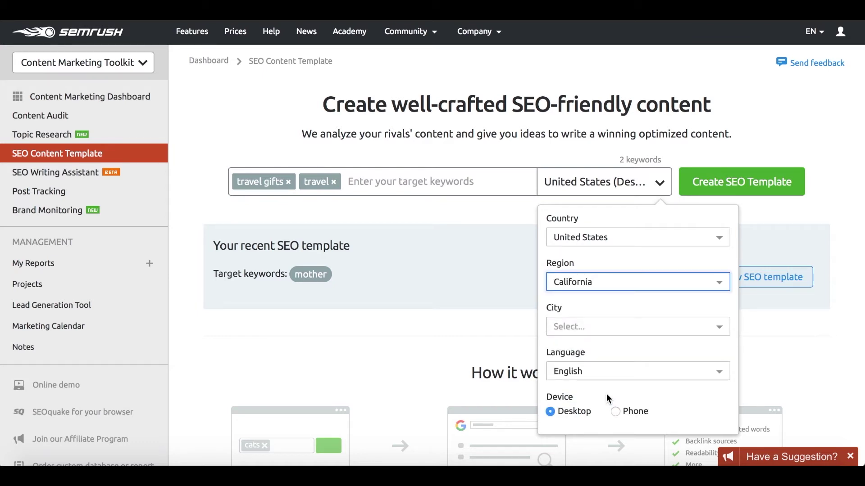
left_click(587, 332)
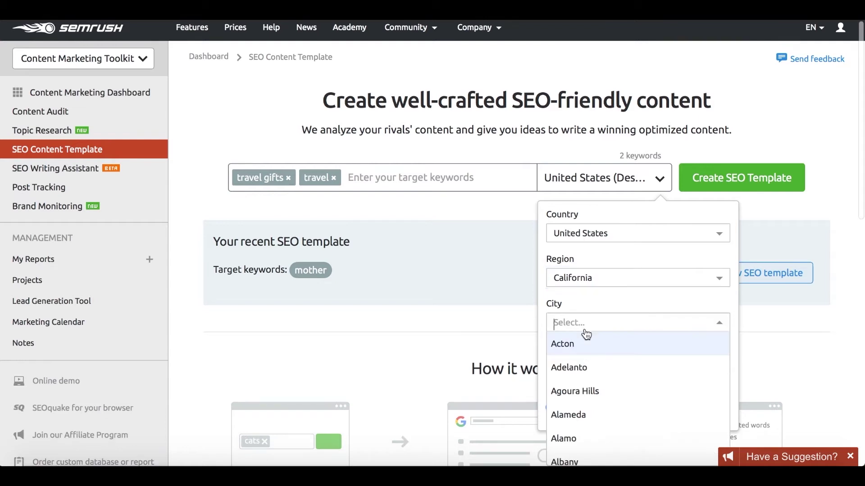
left_click(585, 303)
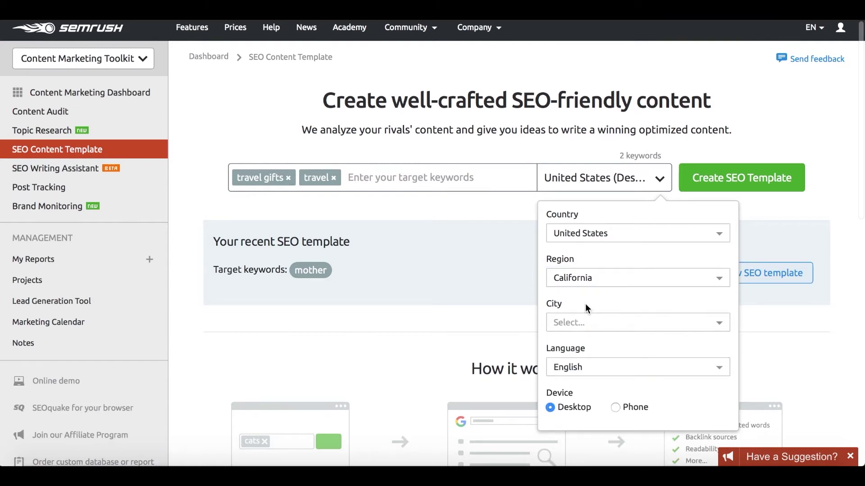
left_click(618, 406)
left_click(571, 408)
left_click(520, 212)
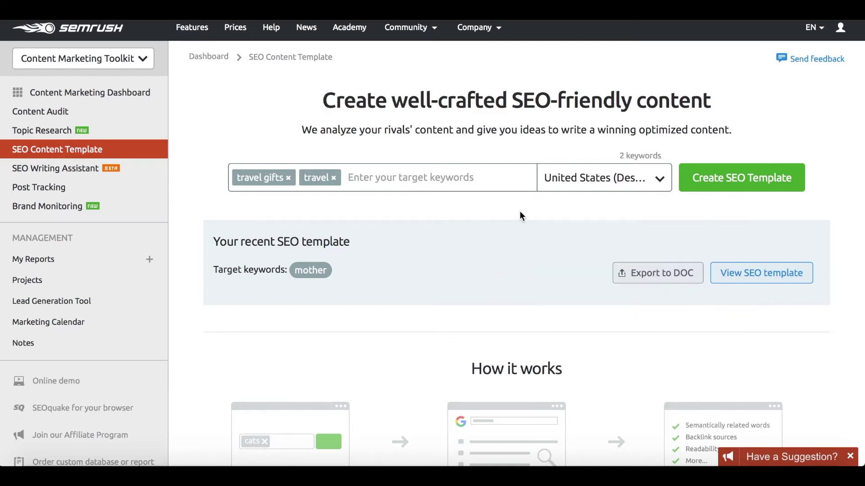
Create the SEO template for travel gifts and travel, expanding both rival lists to ten URLs.
left_click(694, 185)
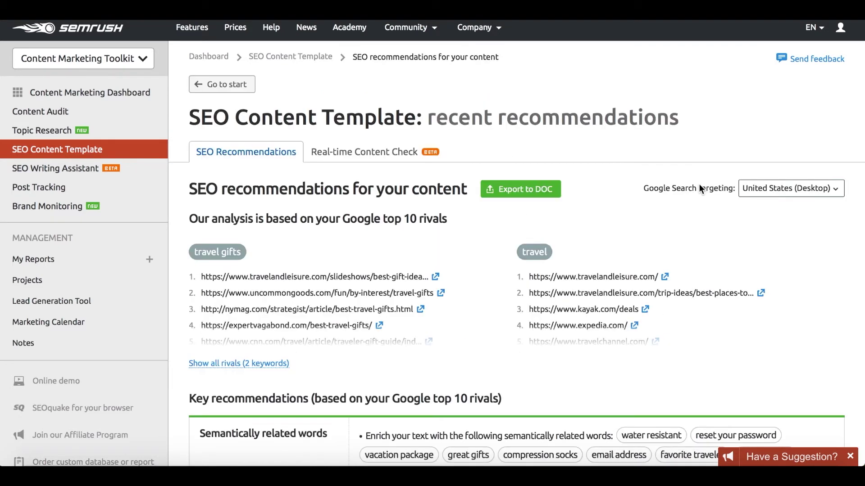
scroll(360, 249, "down", 1)
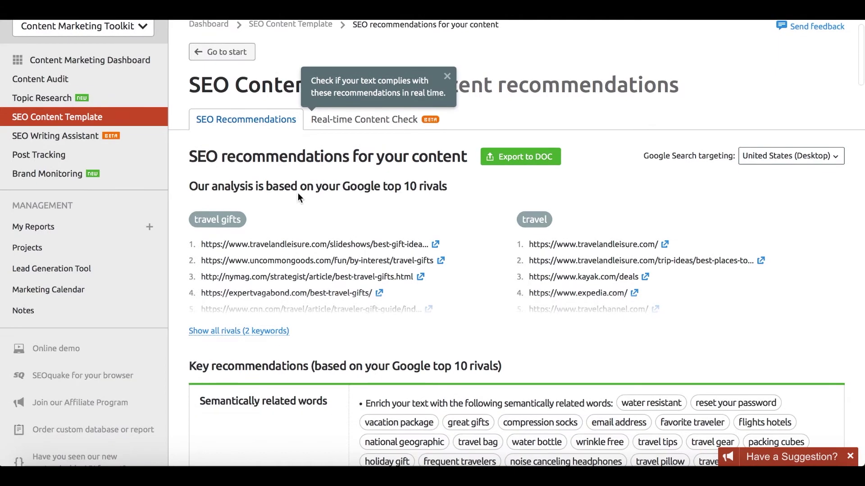
left_click(268, 330)
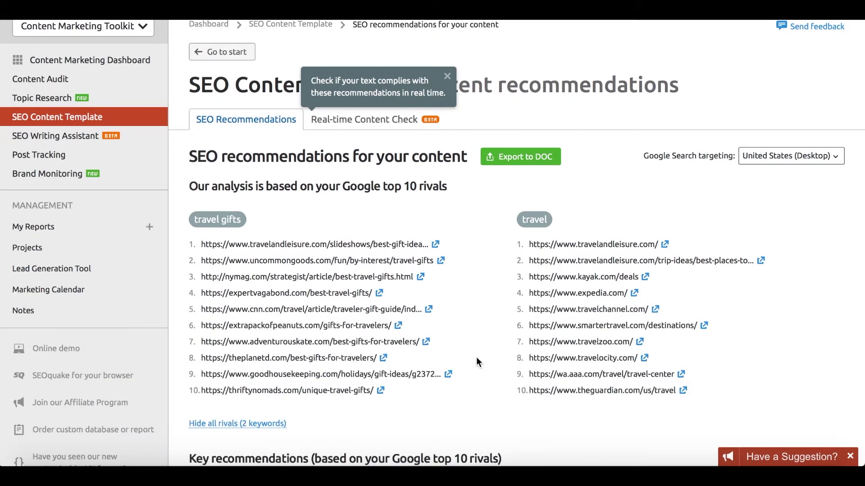
scroll(477, 357, "down", 8)
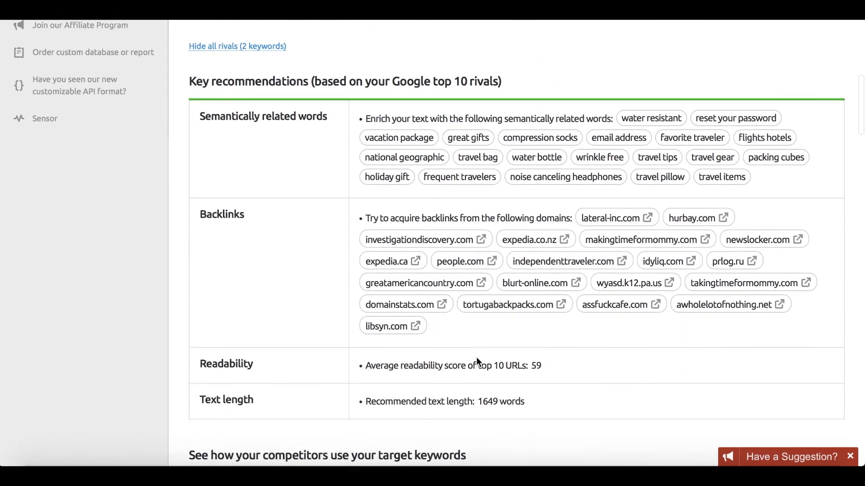
scroll(476, 358, "down", 1)
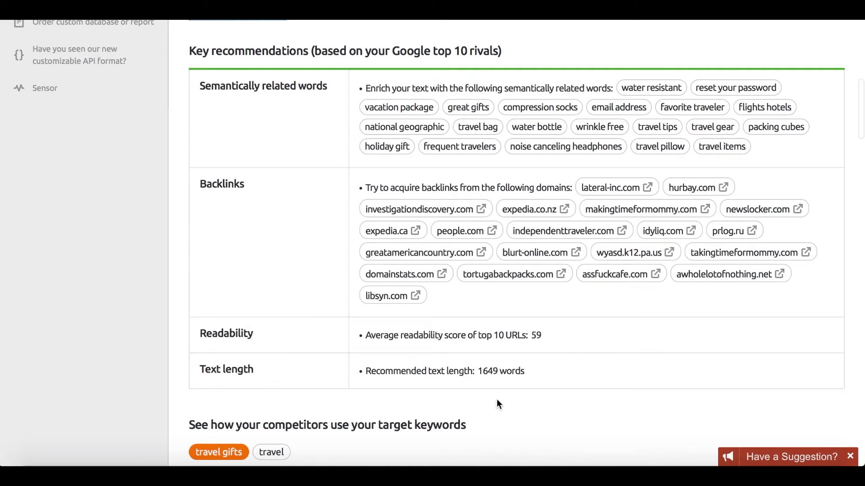
Scroll through competitor keyword examples and Basic recommendations, then open SEO Writing Assistant.
scroll(496, 399, "down", 8)
scroll(391, 233, "down", 20)
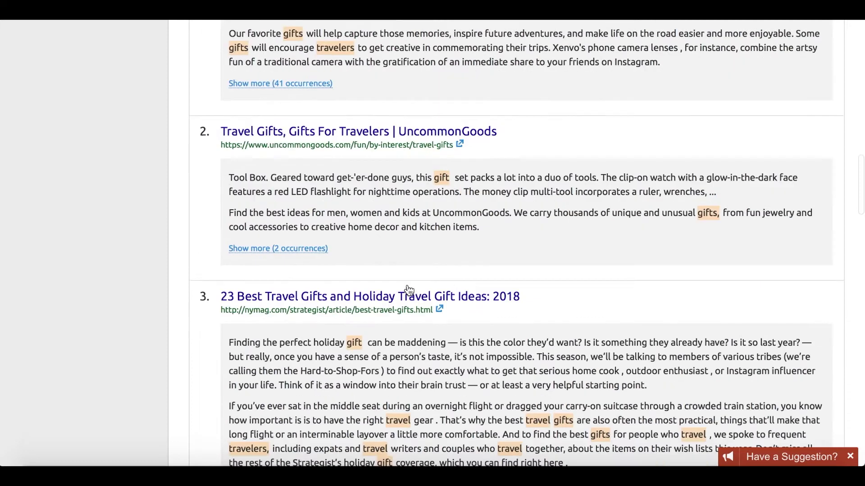
scroll(407, 284, "down", 15)
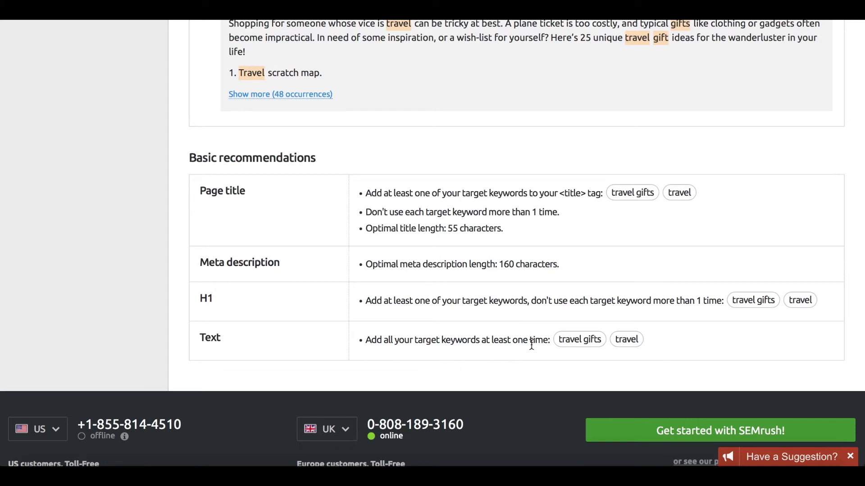
scroll(532, 344, "up", 15)
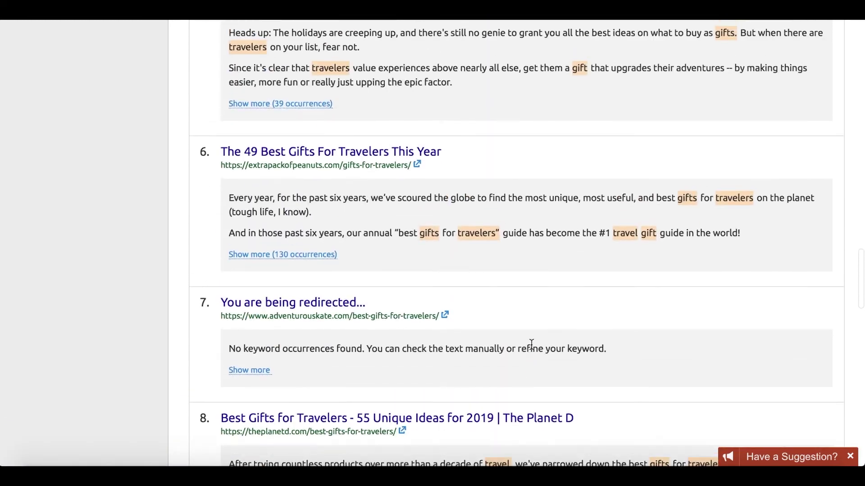
scroll(532, 345, "up", 15)
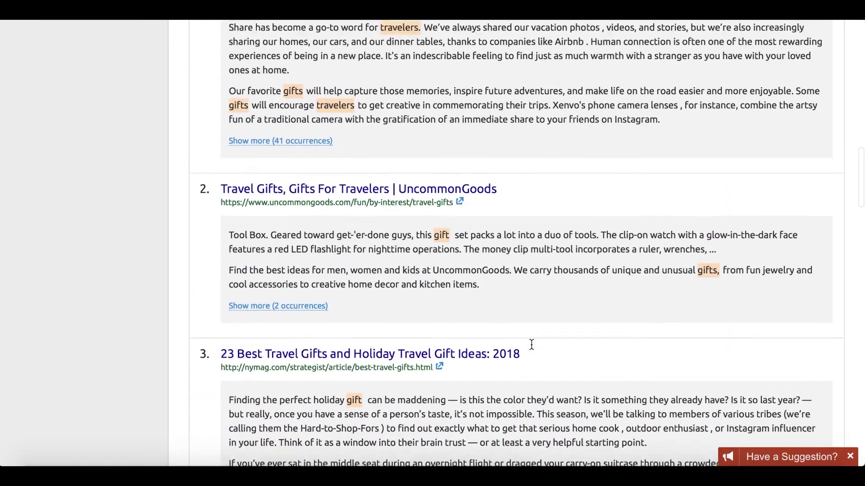
scroll(532, 344, "up", 15)
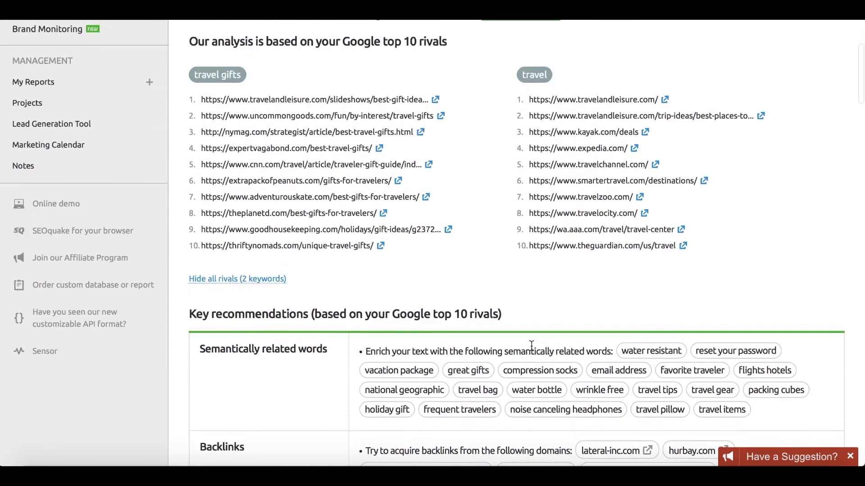
scroll(531, 345, "up", 4)
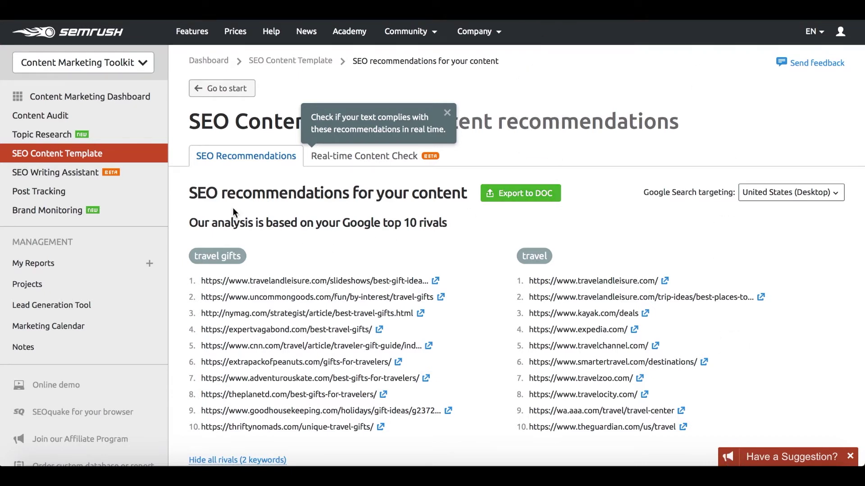
left_click(47, 172)
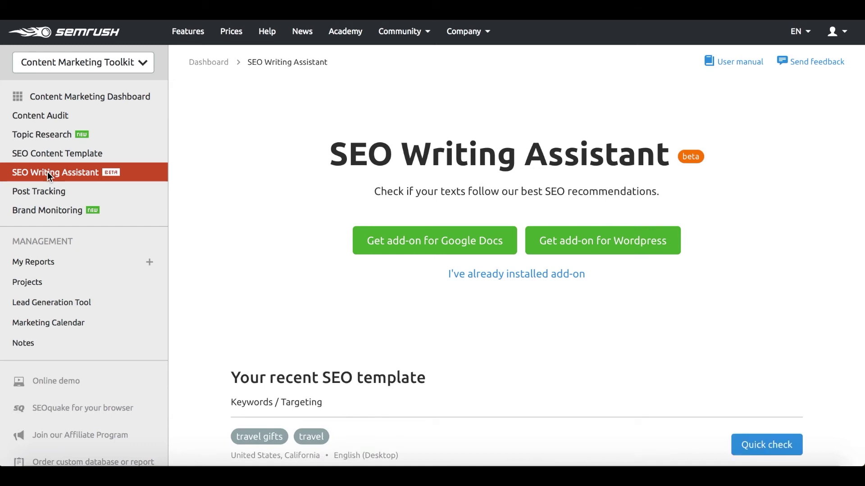
scroll(199, 214, "down", 3)
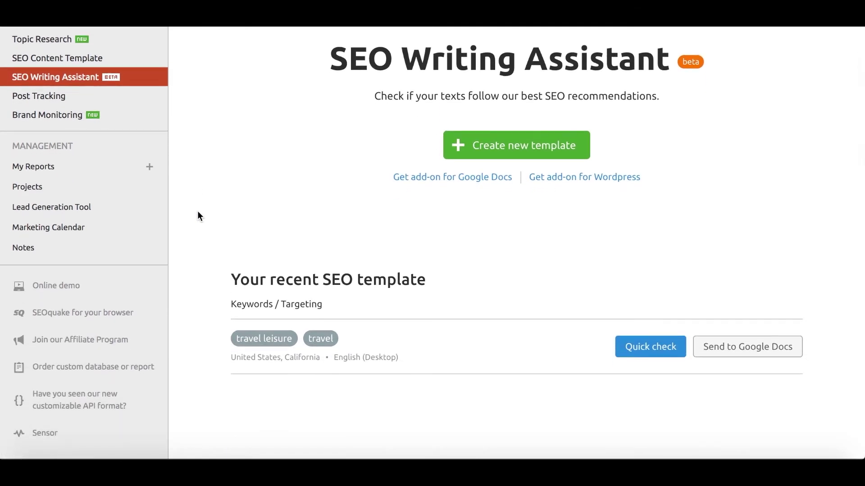
scroll(242, 339, "down", 6)
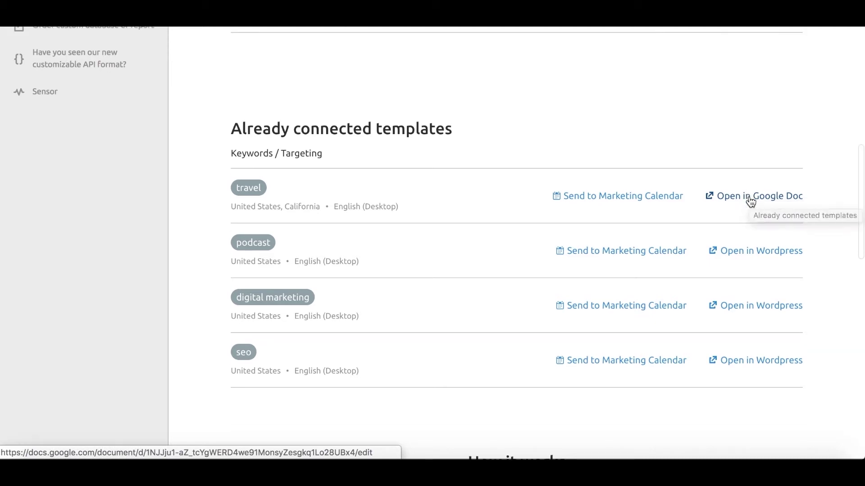
scroll(750, 200, "down", 6)
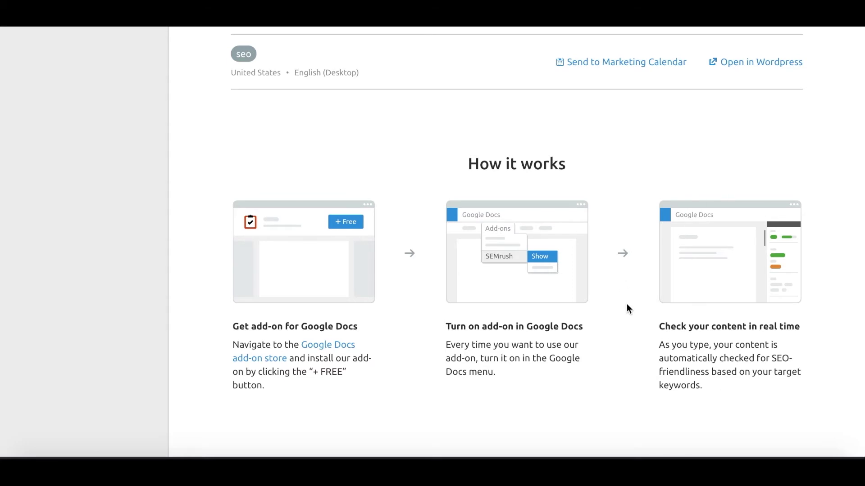
scroll(627, 308, "up", 10)
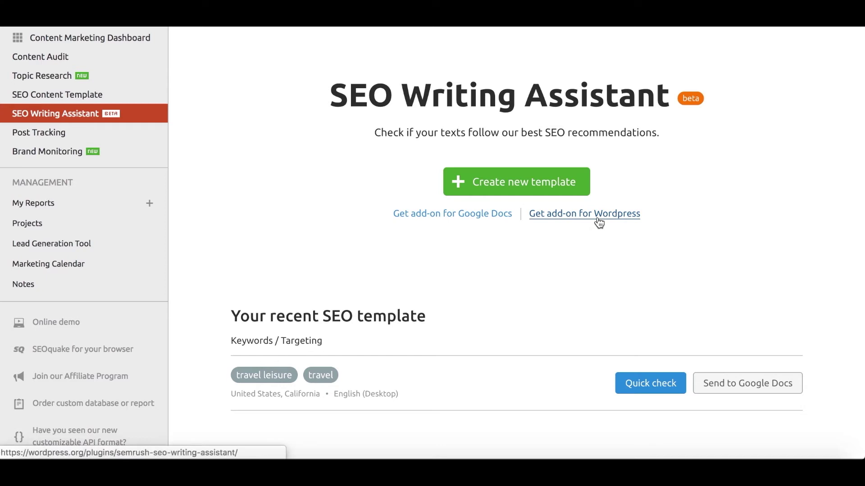
scroll(599, 223, "down", 7)
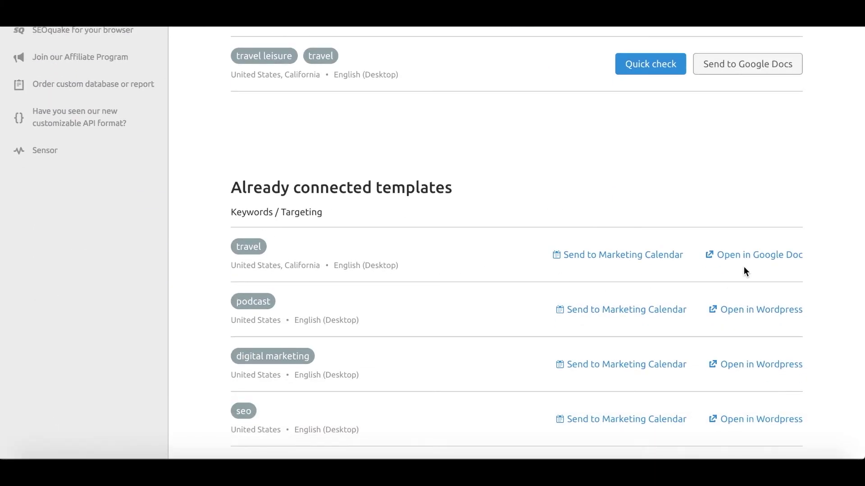
Open the travel template in Google Docs and launch the SEMrush SEO Writing Assistant sidebar.
left_click(748, 255)
scroll(478, 273, "down", 5)
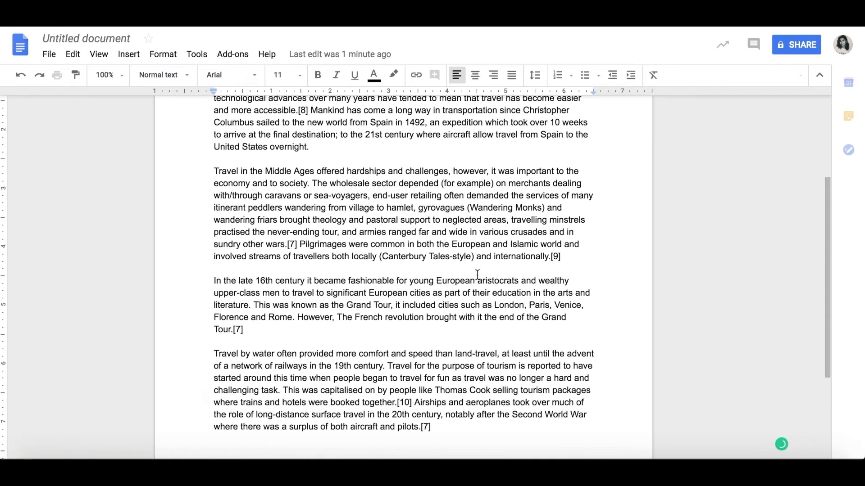
scroll(478, 274, "up", 3)
left_click(231, 54)
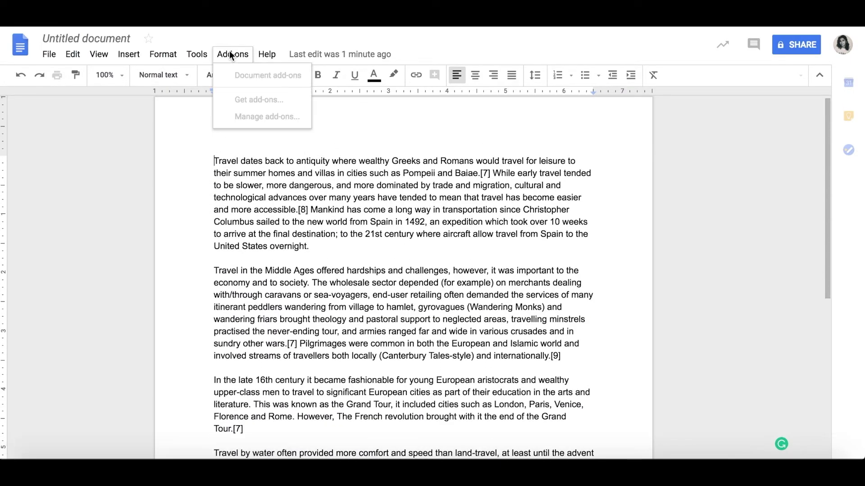
mouse_move(254, 100)
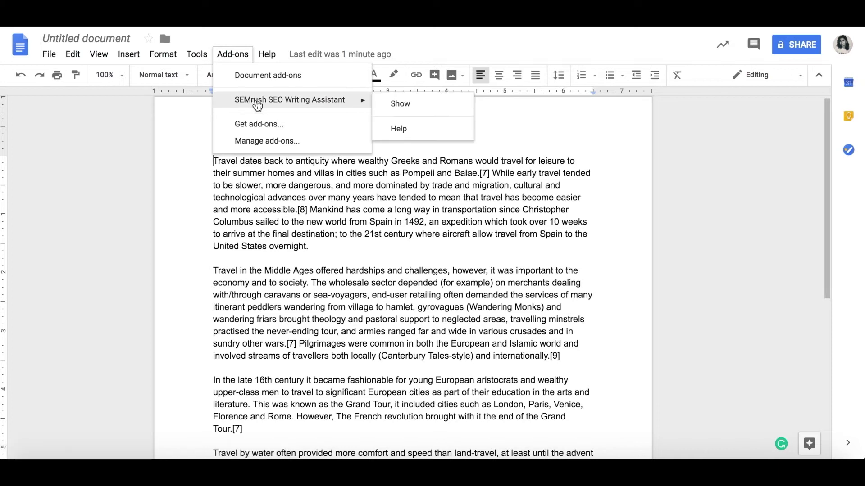
left_click(400, 104)
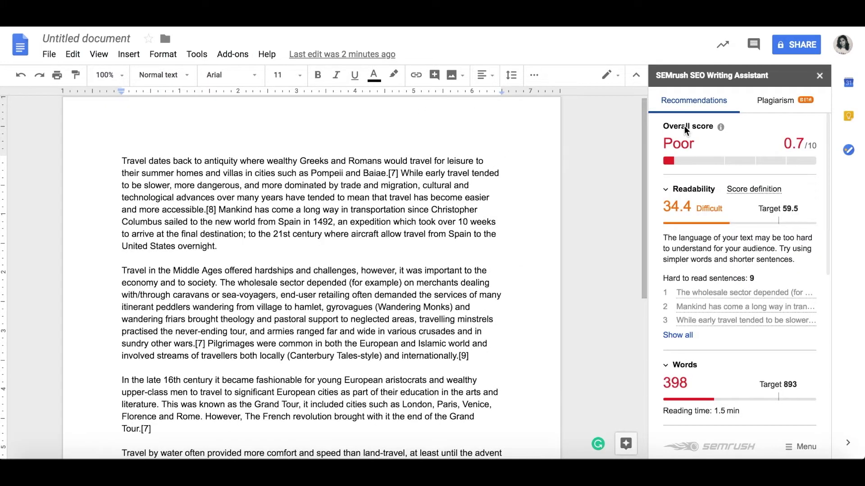
Scroll through the sidebar's recommendations and view the Plagiarism results for the text.
scroll(708, 210, "down", 1)
scroll(701, 256, "down", 2)
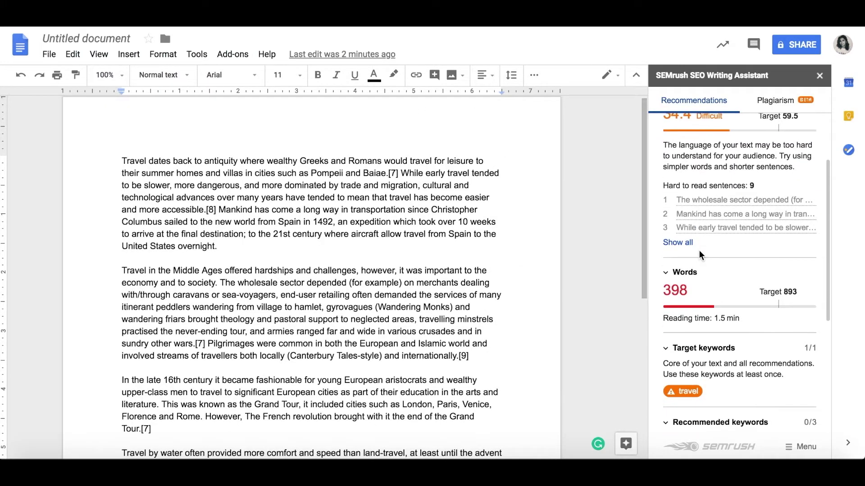
scroll(712, 325, "down", 2)
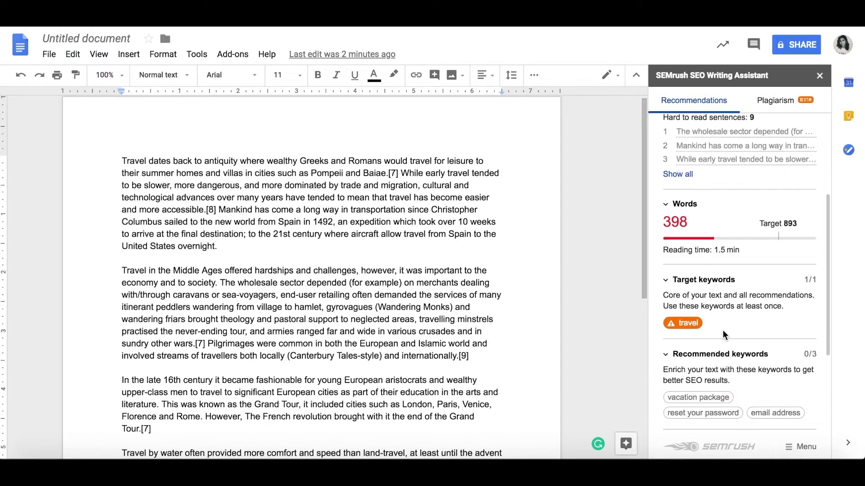
scroll(724, 335, "down", 2)
scroll(681, 353, "down", 2)
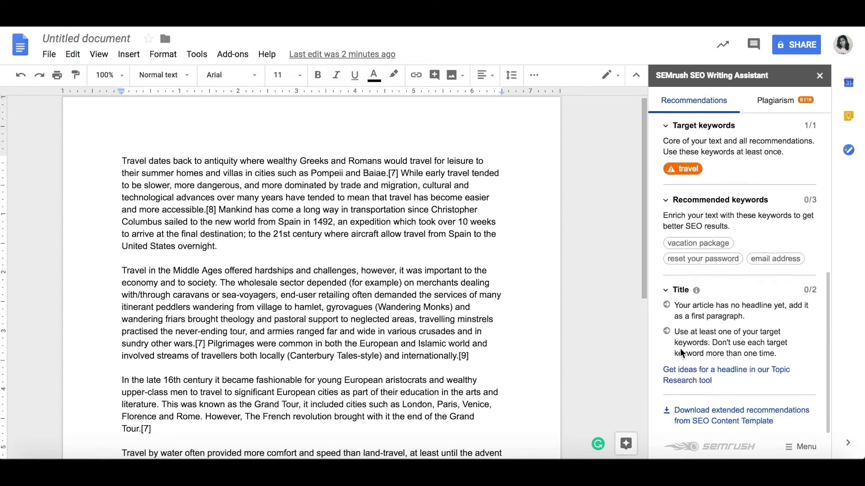
scroll(681, 352, "up", 8)
left_click(774, 103)
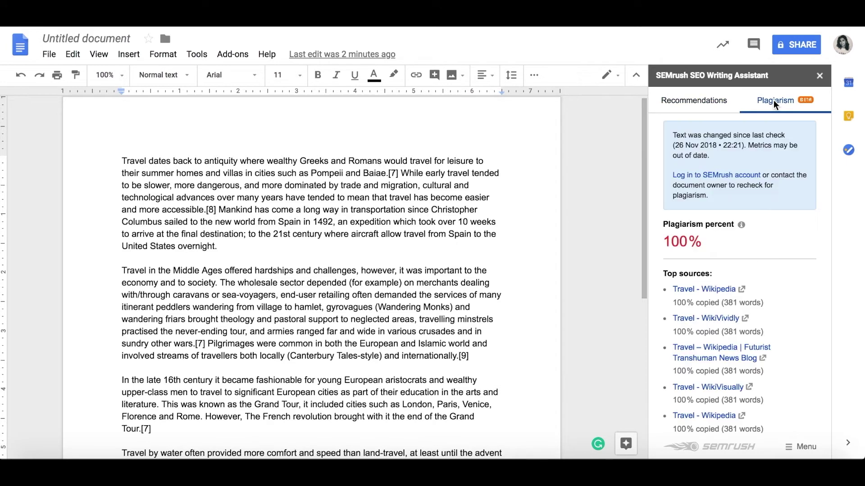
scroll(739, 200, "down", 3)
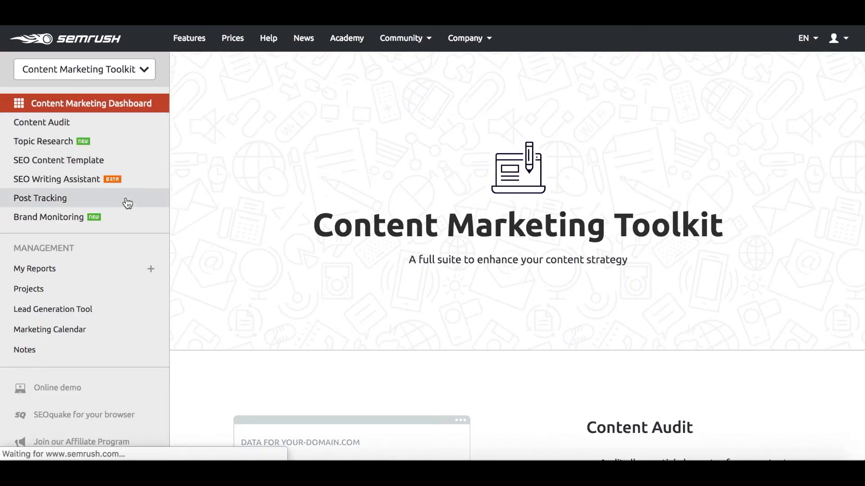
Open Post Tracking and scroll the seoquake.com project's table of tracked articles.
left_click(127, 203)
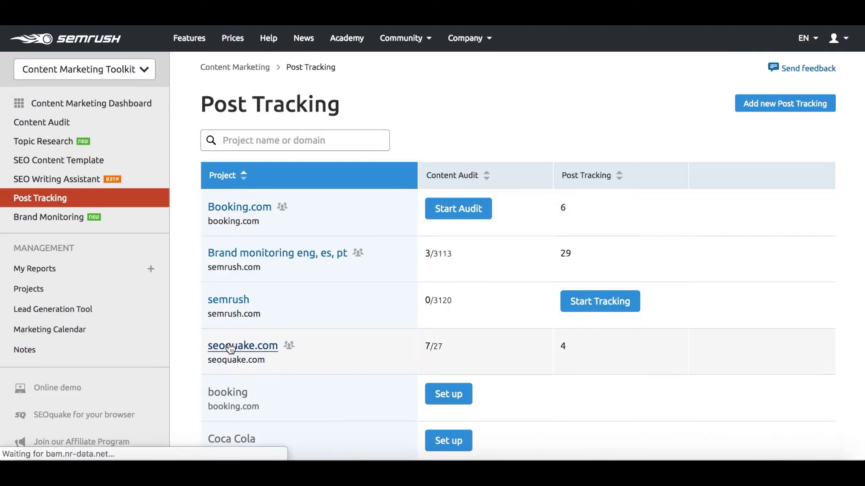
left_click(231, 349)
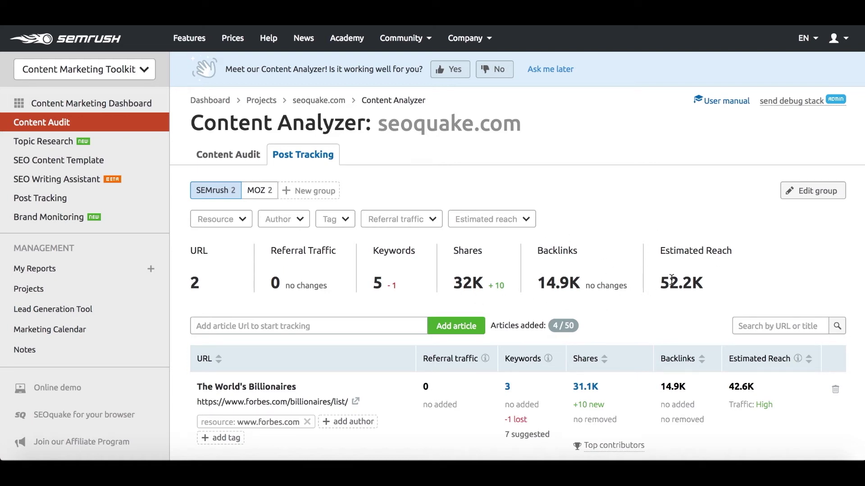
scroll(671, 279, "down", 2)
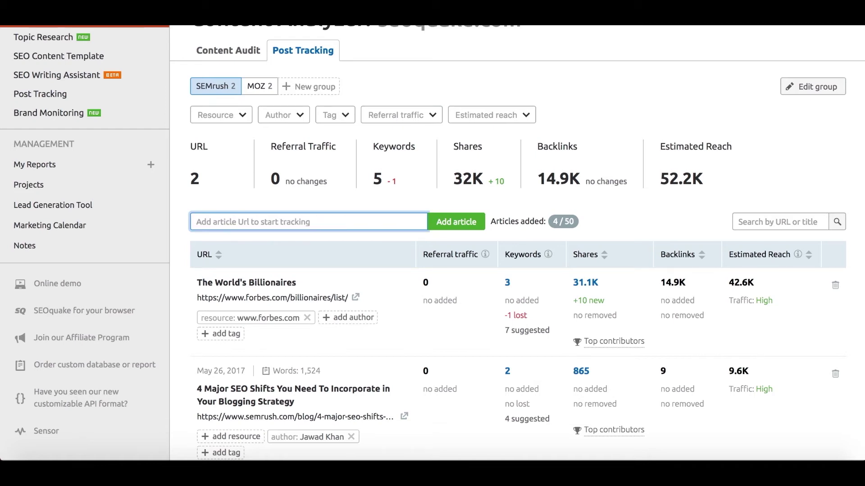
scroll(417, 218, "down", 2)
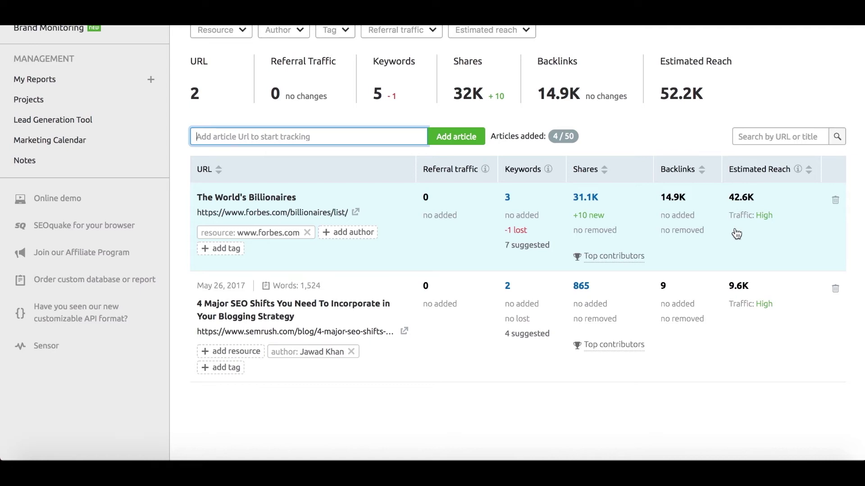
Open the SEO shifts article's tracking details and review its Referral Traffic, Visibility Trend and Shares Growth charts.
left_click(311, 313)
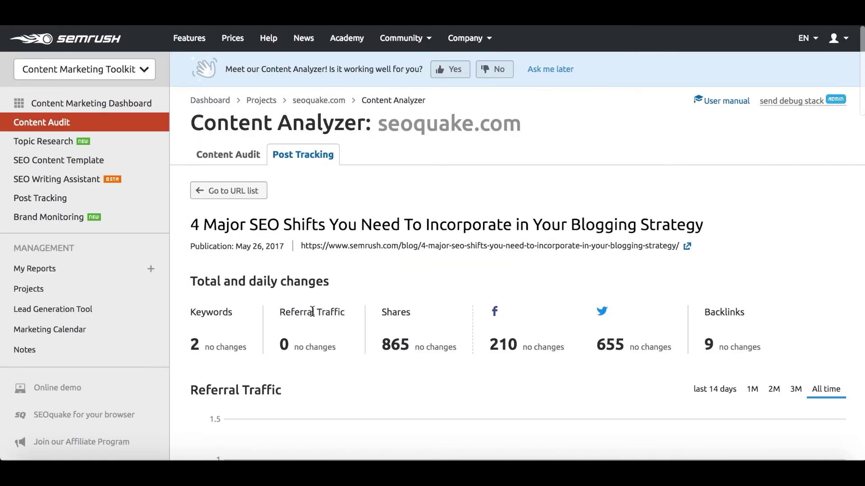
scroll(408, 226, "down", 2)
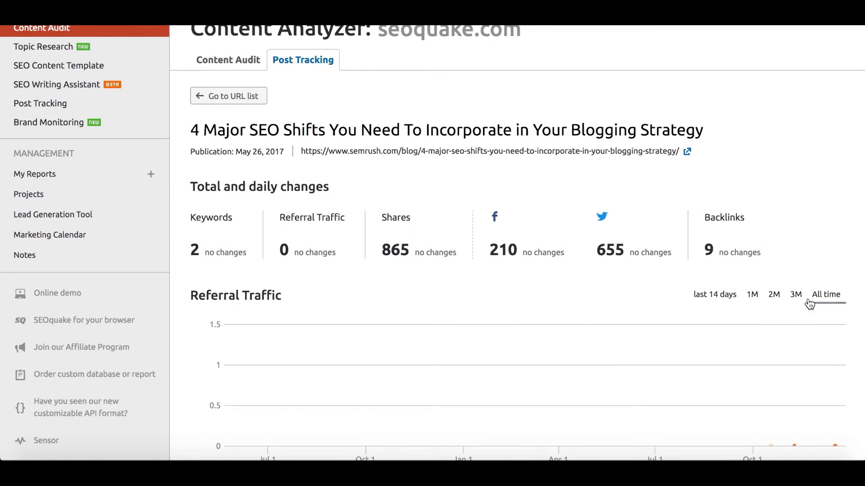
scroll(576, 236, "down", 3)
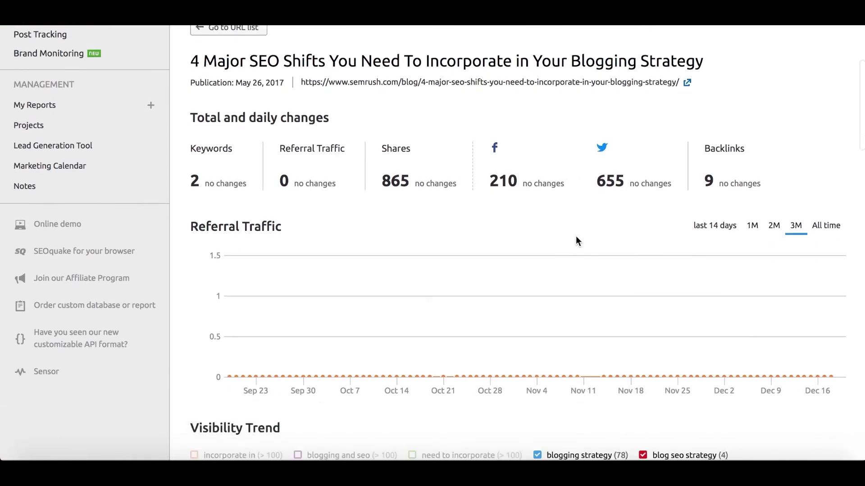
scroll(412, 274, "down", 4)
scroll(413, 274, "down", 4)
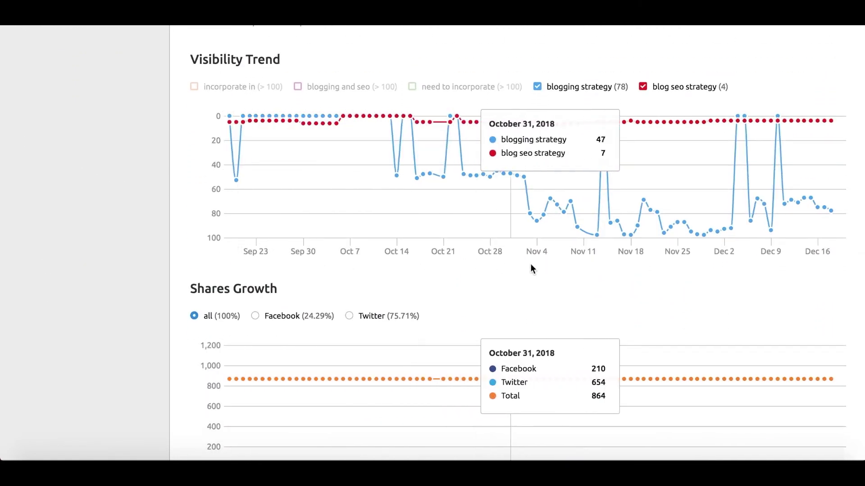
scroll(623, 270, "down", 6)
scroll(623, 268, "down", 2)
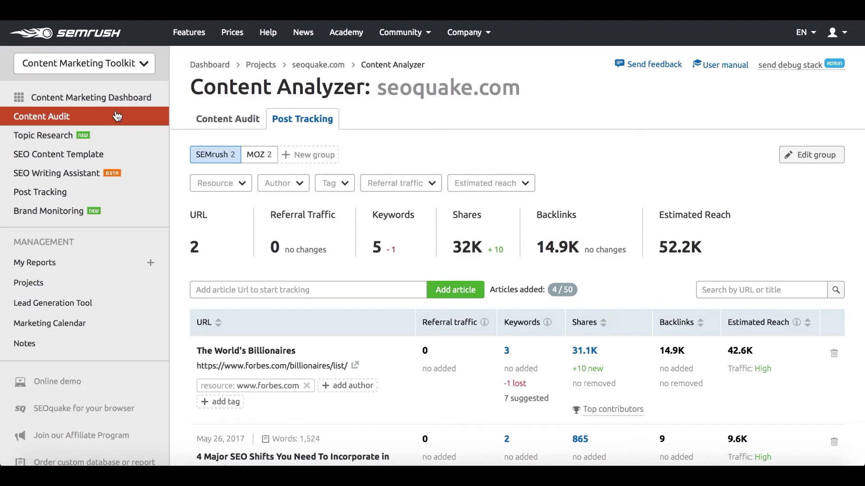
Open the Booking.com project's campaign overview in Brand Monitoring.
left_click(110, 211)
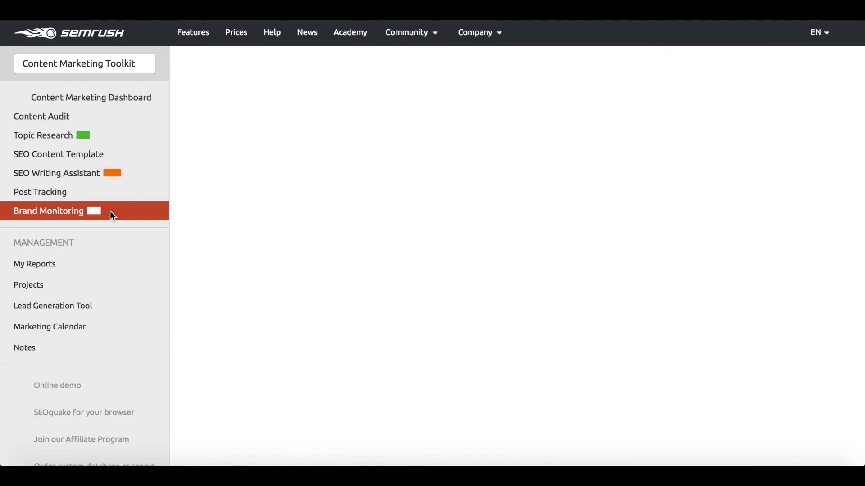
left_click(232, 193)
left_click(230, 173)
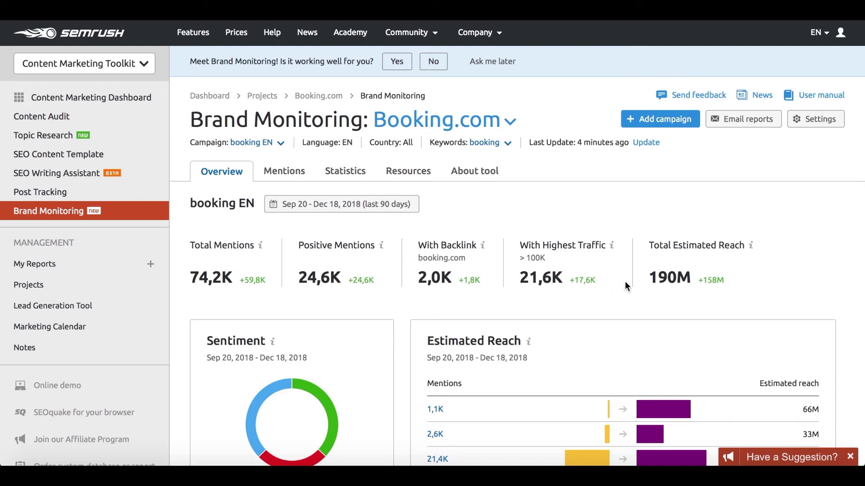
Scroll through the overview panels, then switch to the Mentions list.
scroll(631, 288, "down", 3)
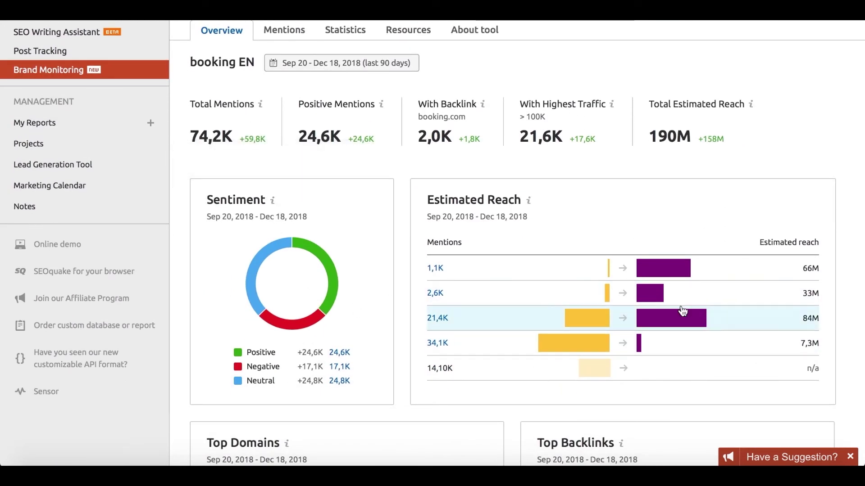
scroll(645, 280, "down", 1)
scroll(645, 281, "down", 3)
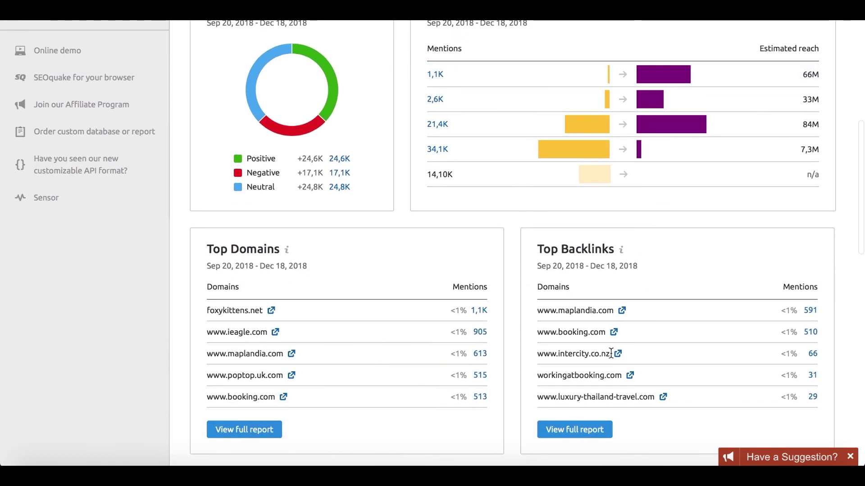
scroll(610, 353, "down", 4)
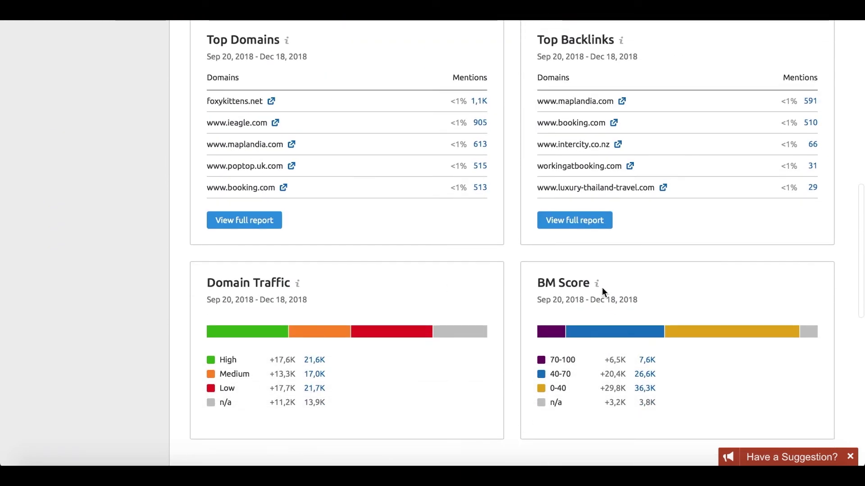
scroll(590, 292, "up", 9)
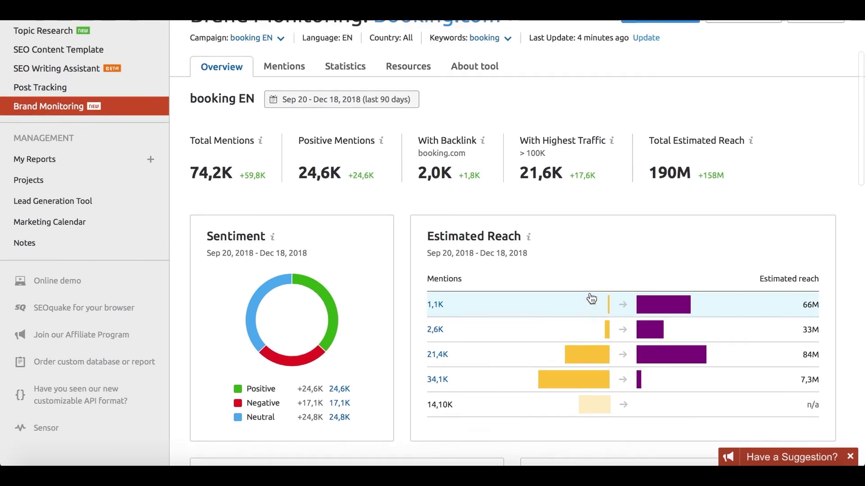
scroll(590, 299, "up", 3)
left_click(277, 172)
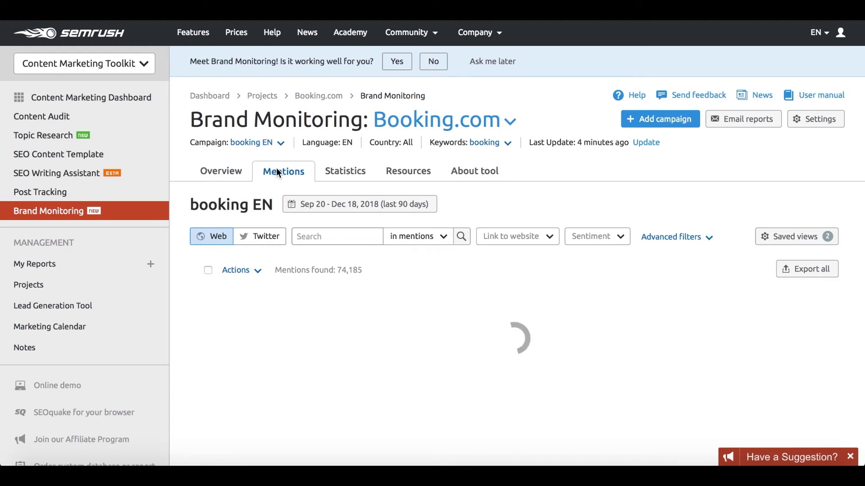
Browse the mention filters for search location, linked website, sentiment and other options.
left_click(413, 244)
left_click(510, 243)
left_click(593, 236)
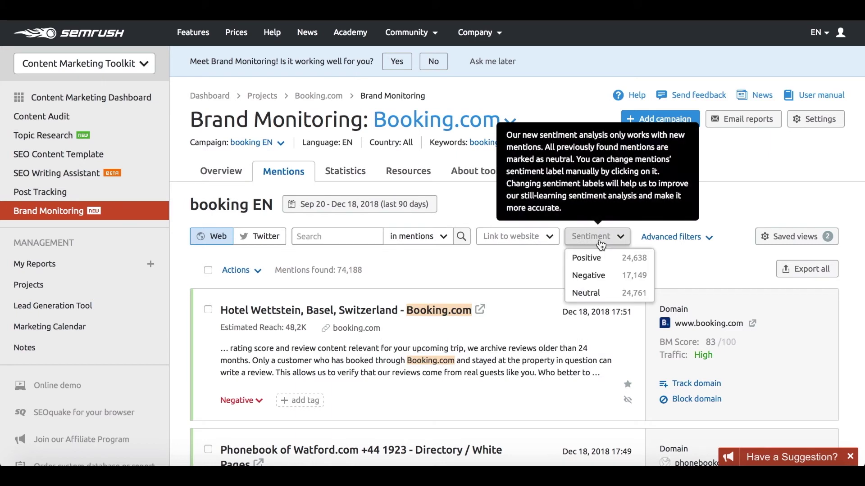
left_click(668, 239)
scroll(603, 277, "down", 3)
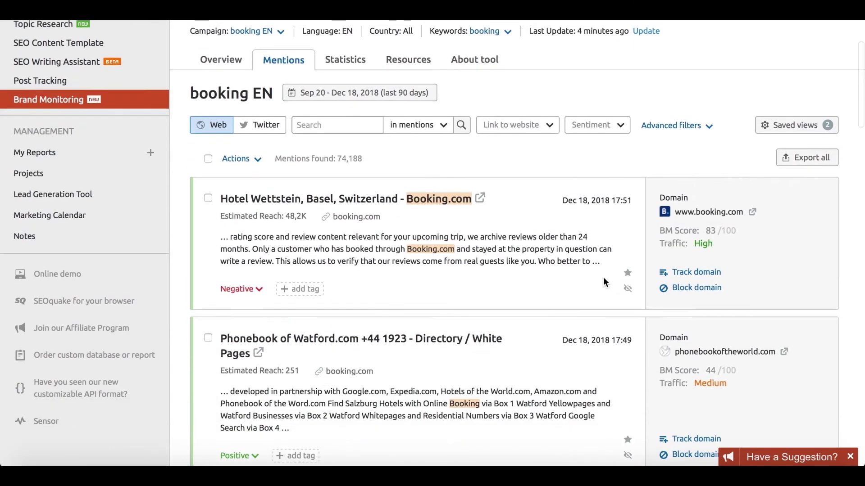
mouse_move(668, 182)
mouse_move(669, 198)
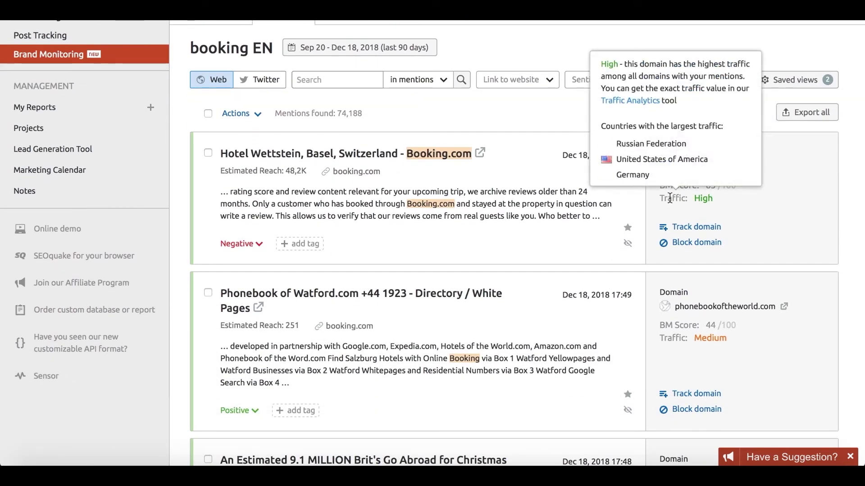
Show Twitter mentions instead of web mentions, then move to the Statistics tab.
mouse_move(269, 172)
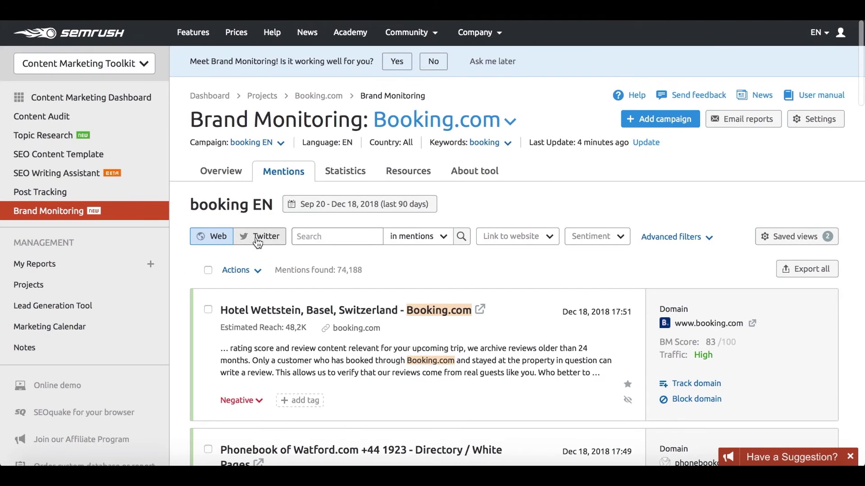
left_click(260, 79)
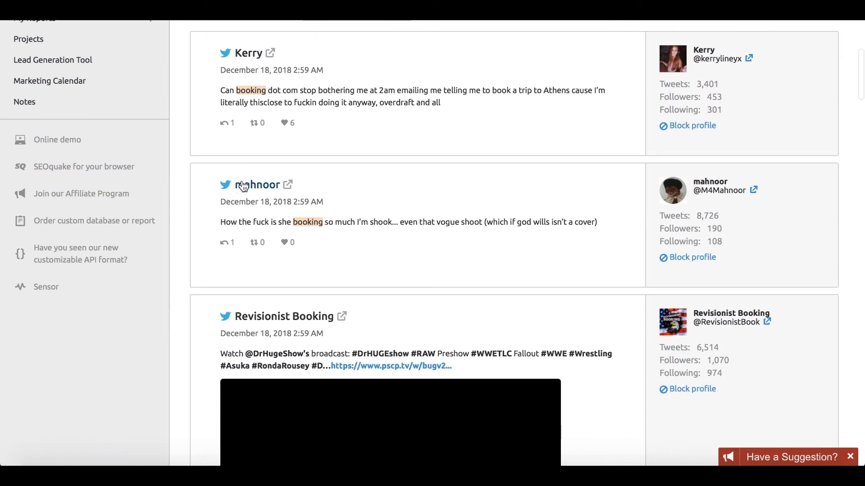
scroll(243, 186, "up", 5)
left_click(351, 177)
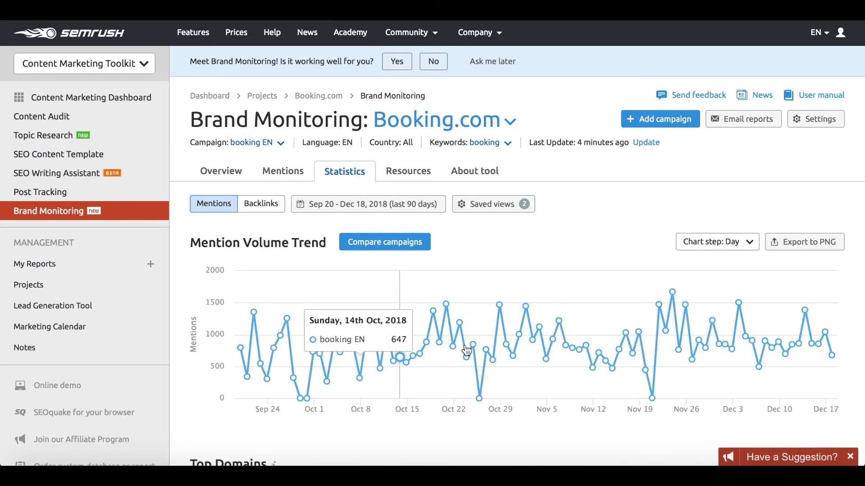
Compare booking EN's mention volume trend against the expedia EN campaign.
left_click(371, 243)
left_click(389, 248)
left_click(372, 281)
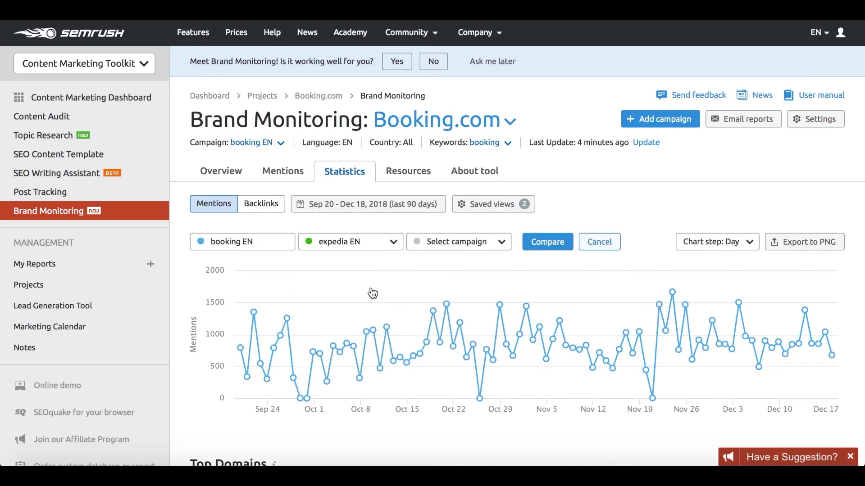
left_click(547, 241)
scroll(550, 246, "down", 3)
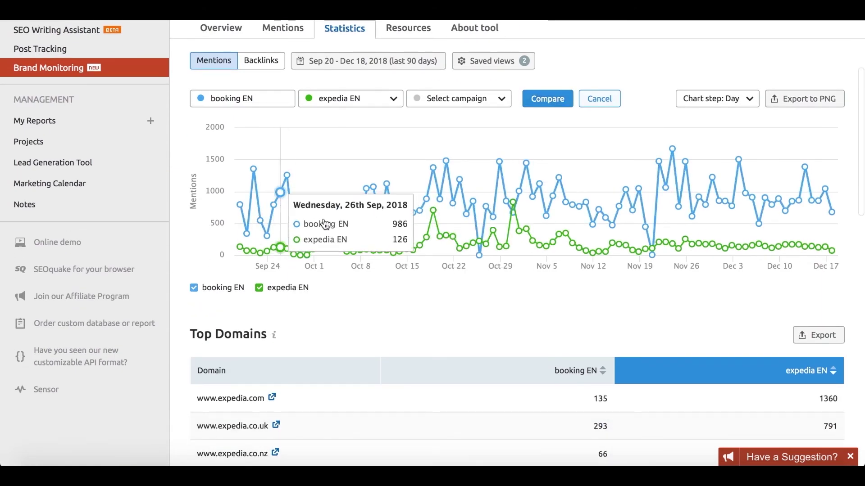
scroll(544, 321, "down", 3)
scroll(545, 320, "up", 5)
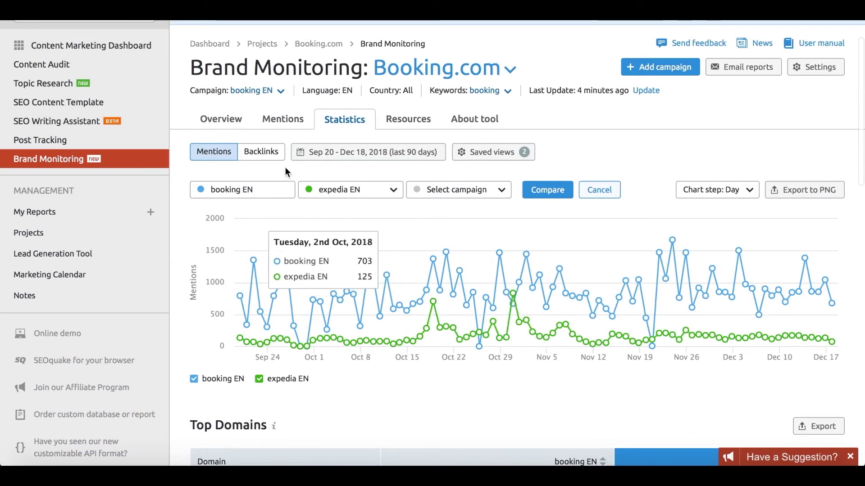
Chart only mentions backlinking to booking.com and list them by target page.
left_click(273, 152)
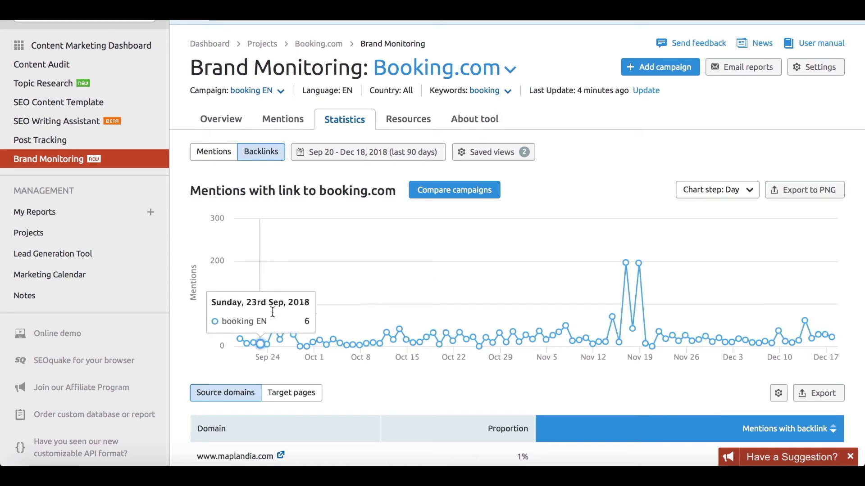
scroll(661, 362, "down", 4)
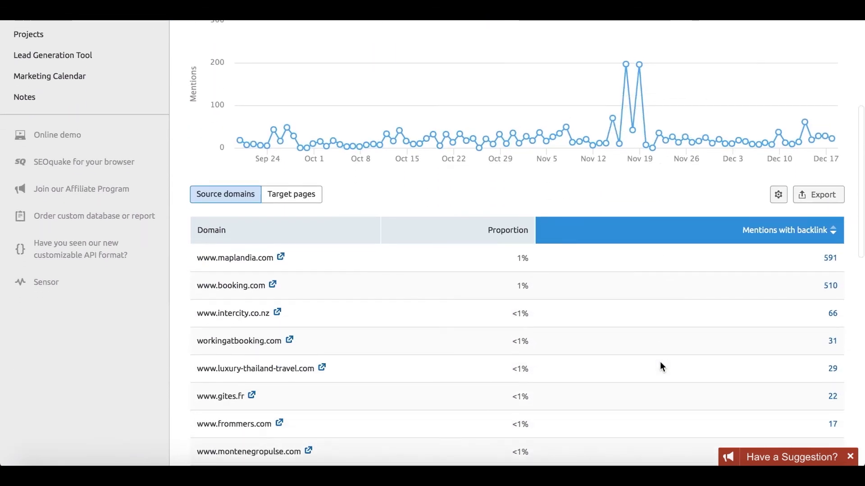
scroll(661, 366, "down", 1)
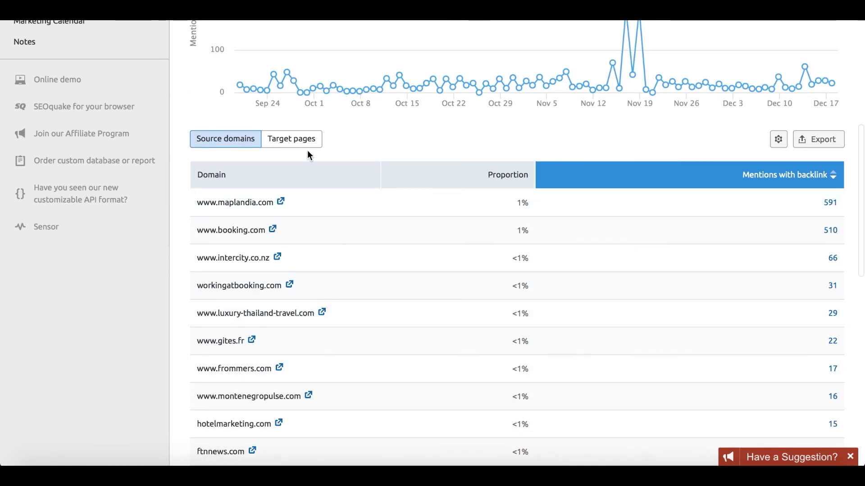
left_click(309, 148)
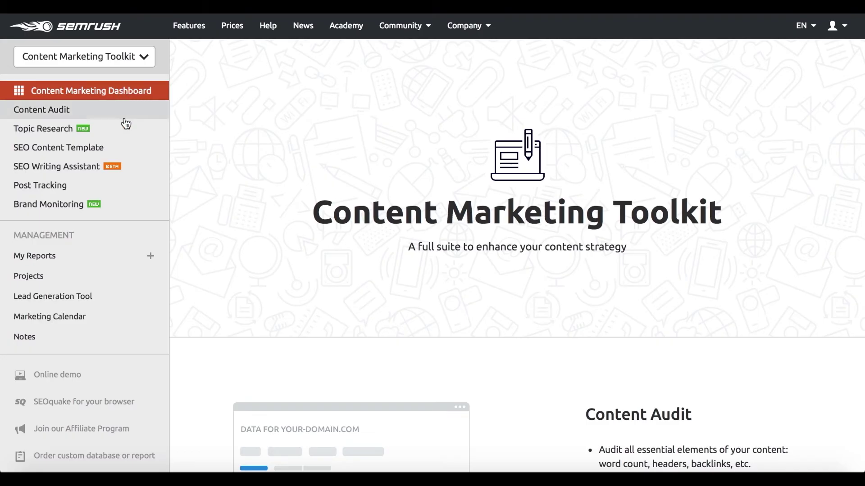
Open My Calendar in the Marketing Calendar and the 'Create a snowman game' activity.
left_click(89, 317)
left_click(511, 83)
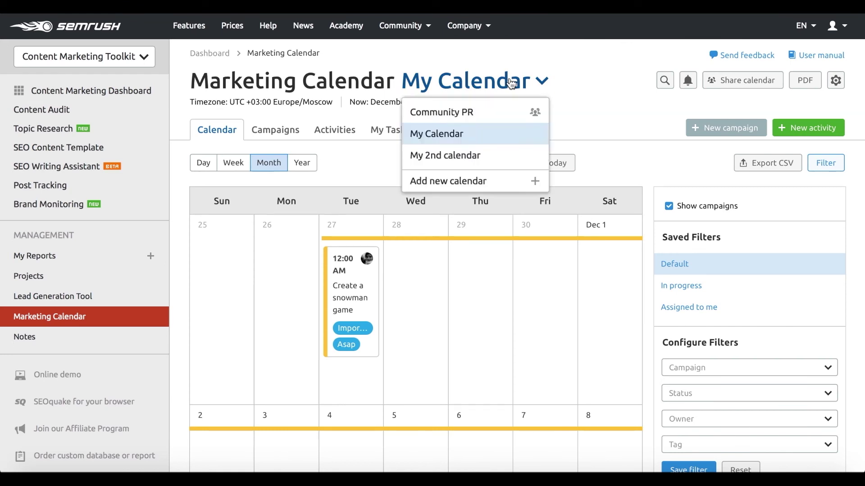
left_click(479, 143)
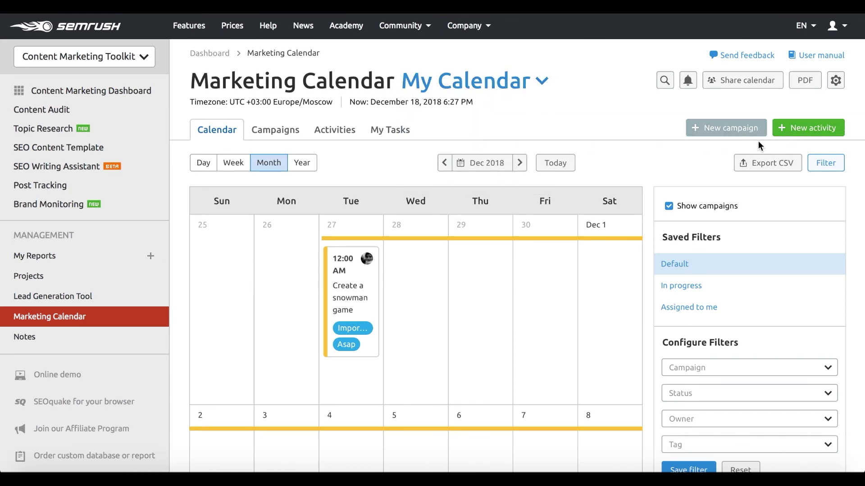
scroll(642, 164, "down", 3)
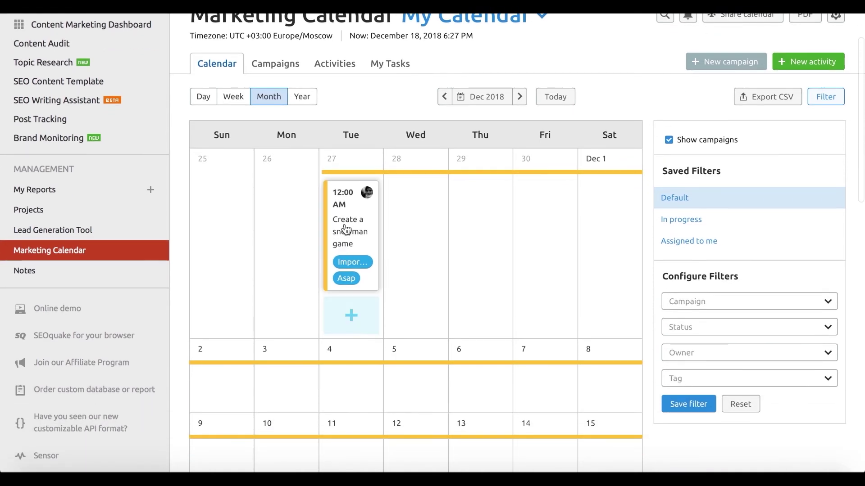
left_click(345, 223)
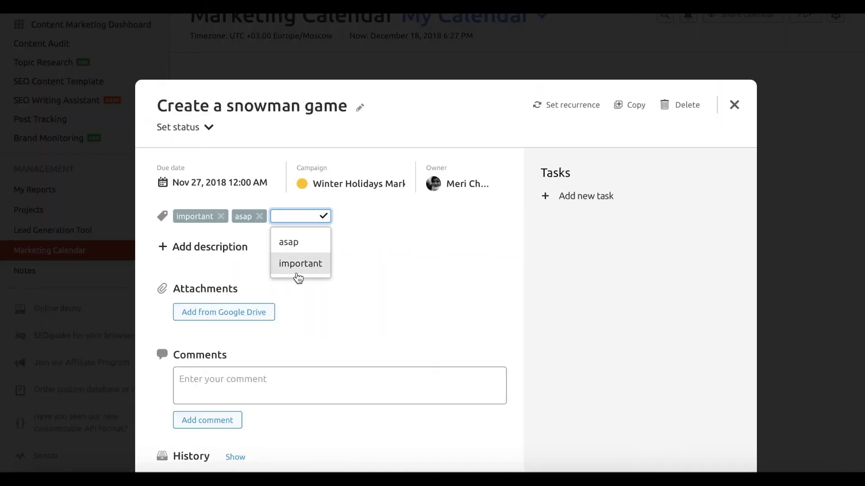
left_click(376, 242)
Start a new task 'cre' in the activity, dated Dec 27, 2018 6:00 PM.
left_click(602, 203)
type("cre")
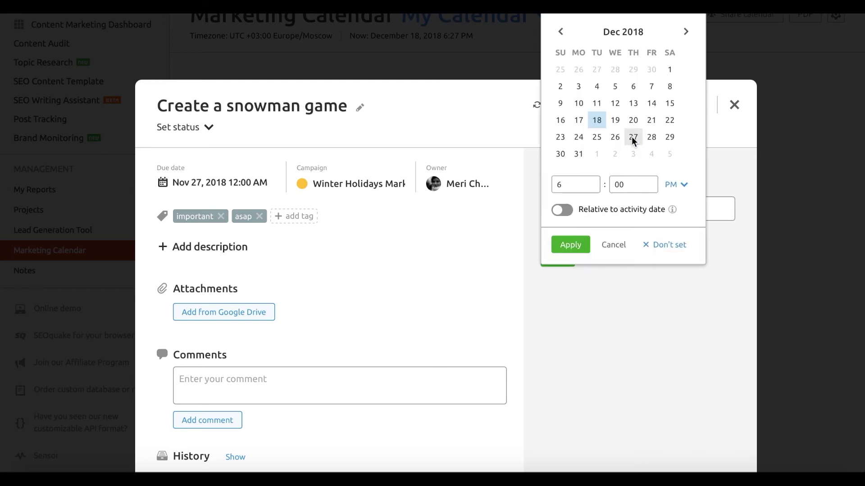
left_click(585, 245)
Invite a new member's e-mail to the calendar from the assignee list, keeping Can edit.
left_click(670, 237)
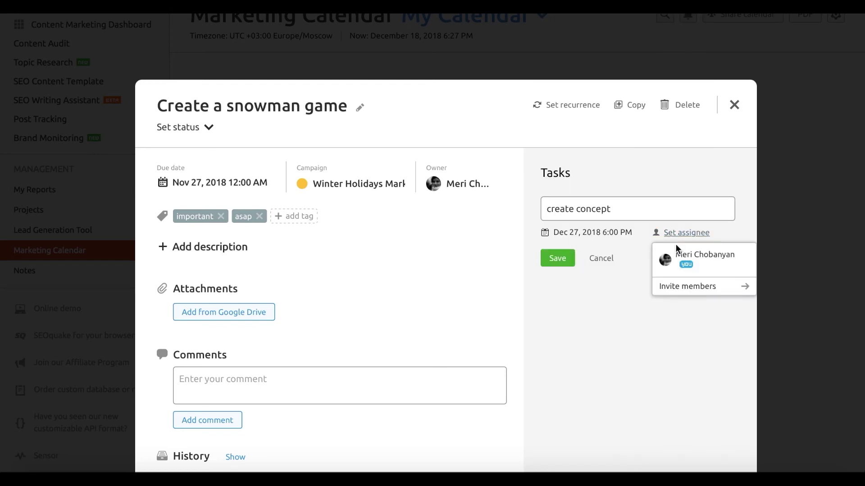
left_click(684, 288)
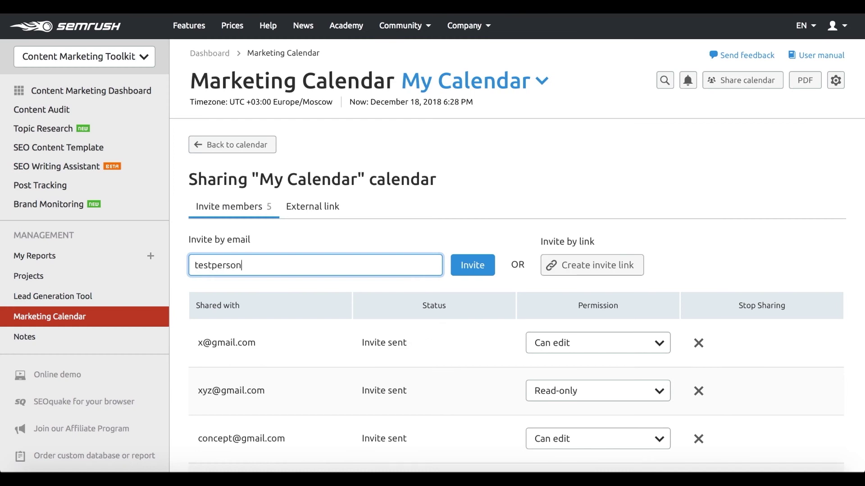
left_click(478, 263)
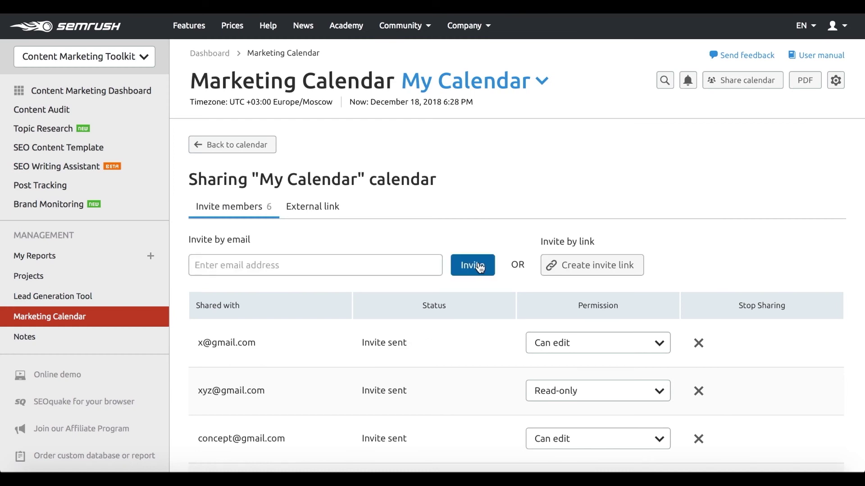
scroll(479, 265, "down", 5)
left_click(573, 380)
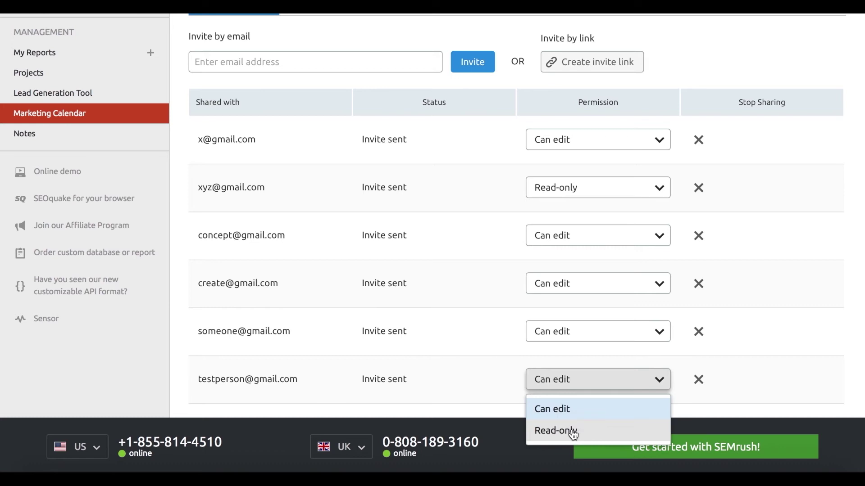
left_click(499, 390)
scroll(498, 390, "up", 3)
Open the Winter Holidays Marketing Preps campaign and review its Statistics and Performance tabs.
left_click(232, 87)
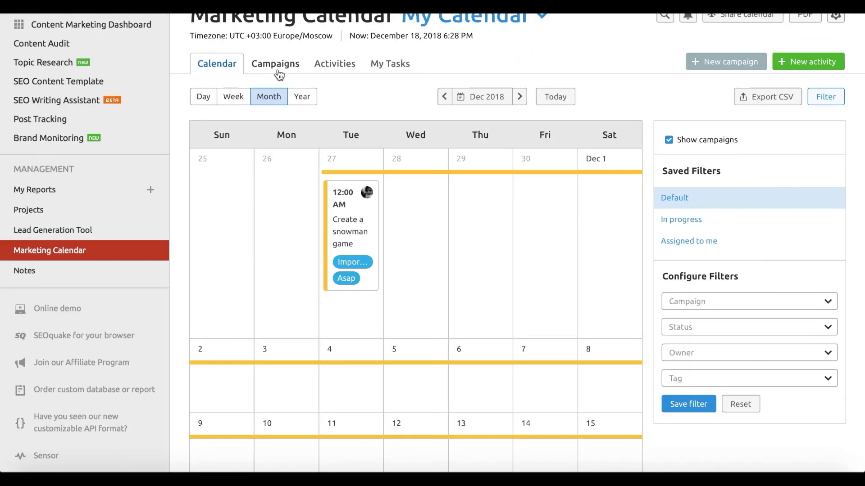
left_click(275, 68)
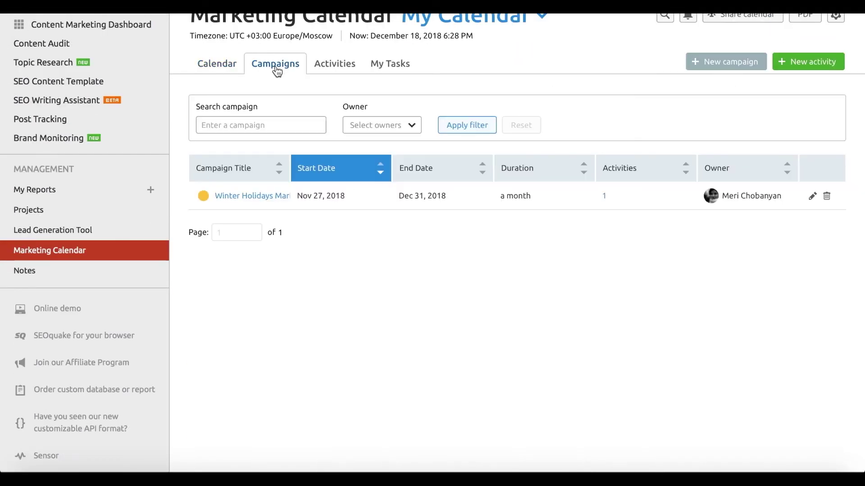
left_click(254, 196)
scroll(345, 320, "down", 2)
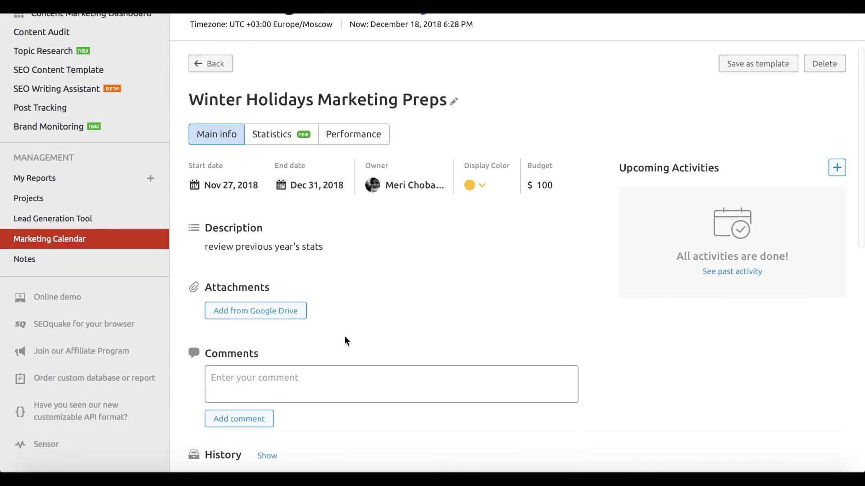
scroll(338, 327, "up", 1)
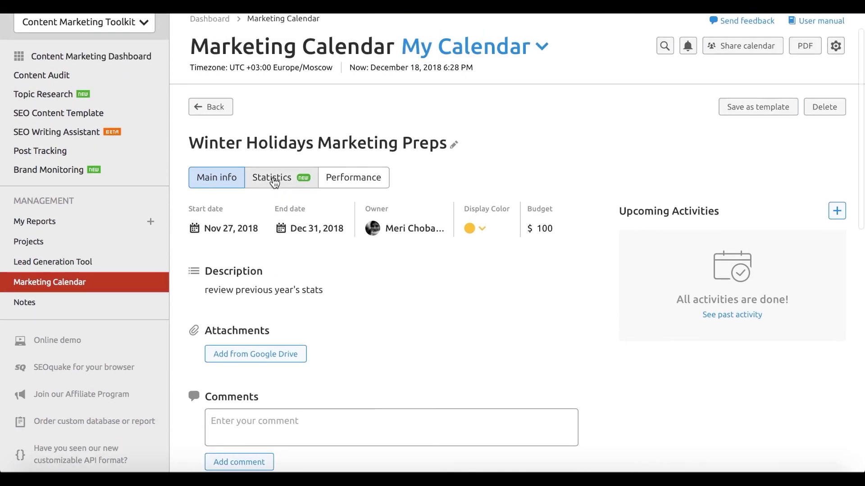
left_click(274, 180)
scroll(385, 311, "down", 1)
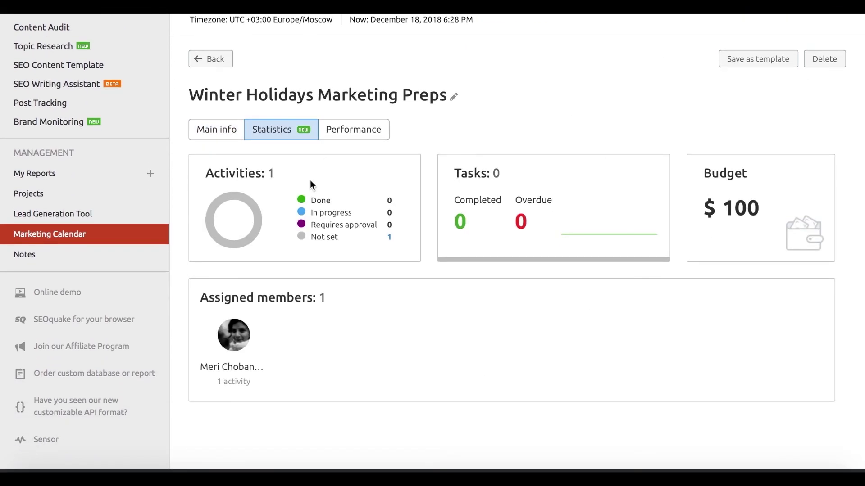
left_click(377, 133)
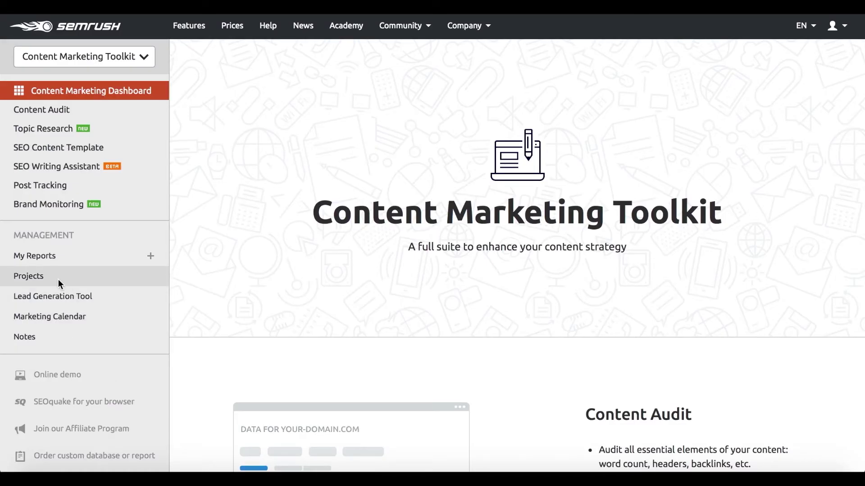
Open My Projects and scroll the table right to the Organic sessions and Social shares columns.
left_click(58, 280)
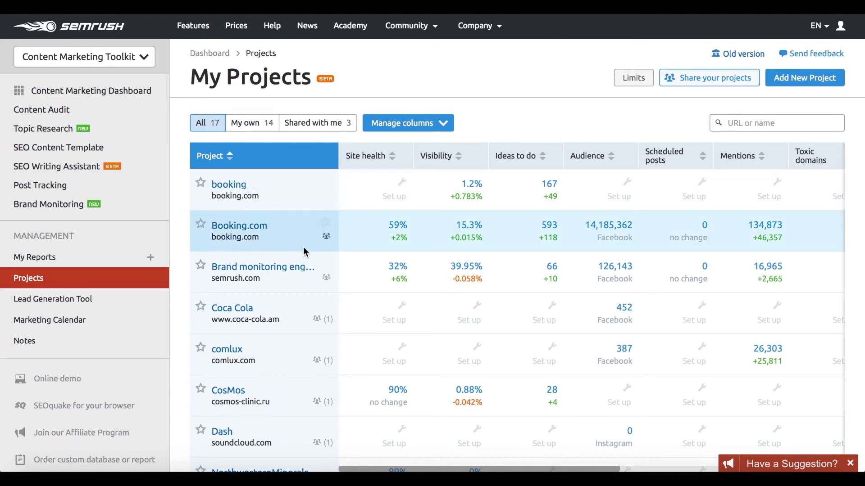
scroll(301, 251, "down", 6)
scroll(301, 251, "up", 6)
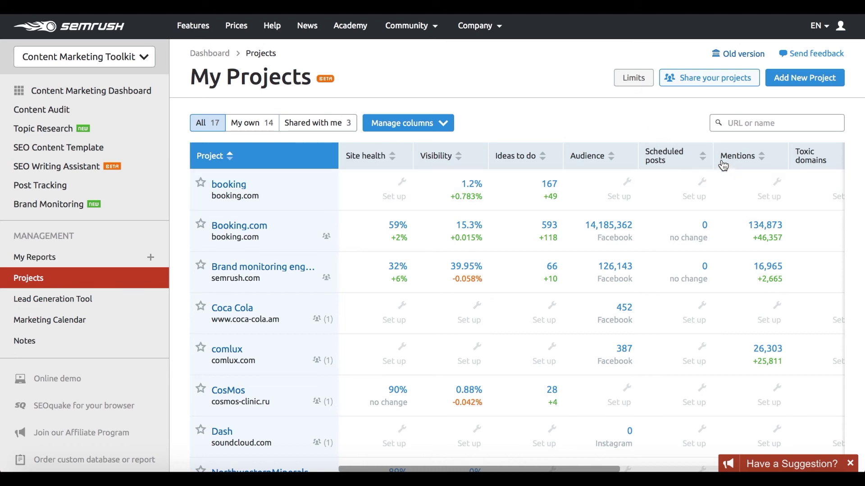
scroll(724, 152, "right", 5)
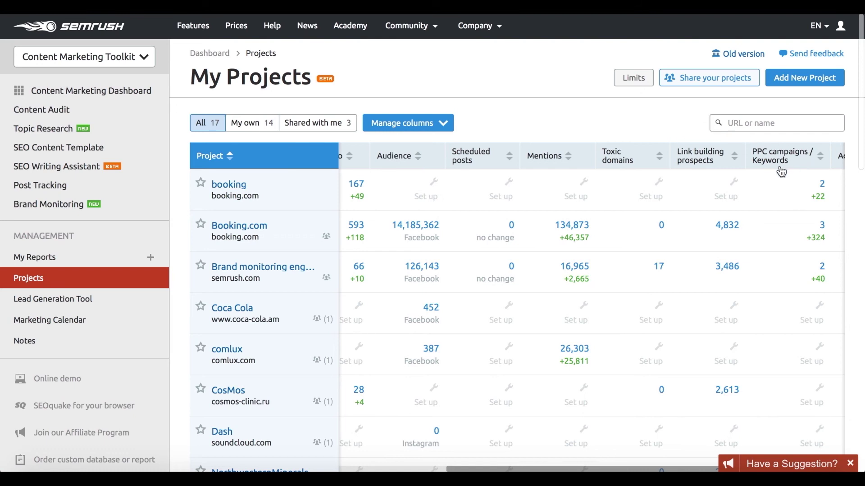
scroll(765, 157, "right", 3)
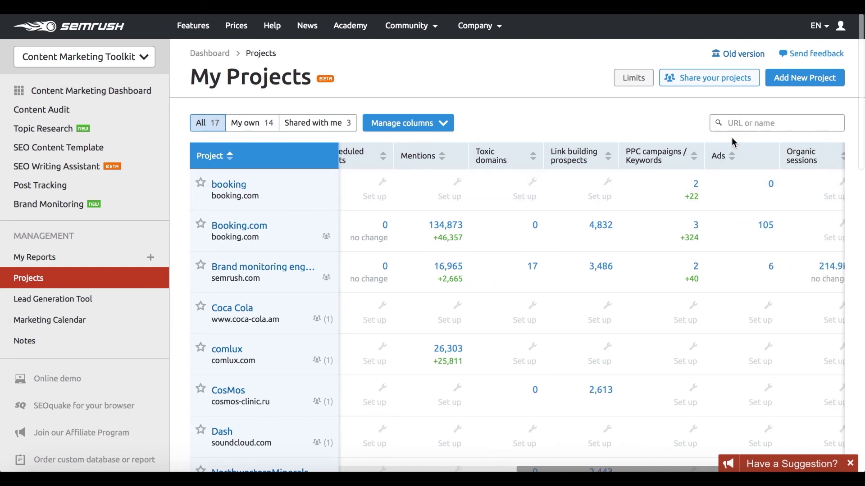
scroll(750, 160, "right", 2)
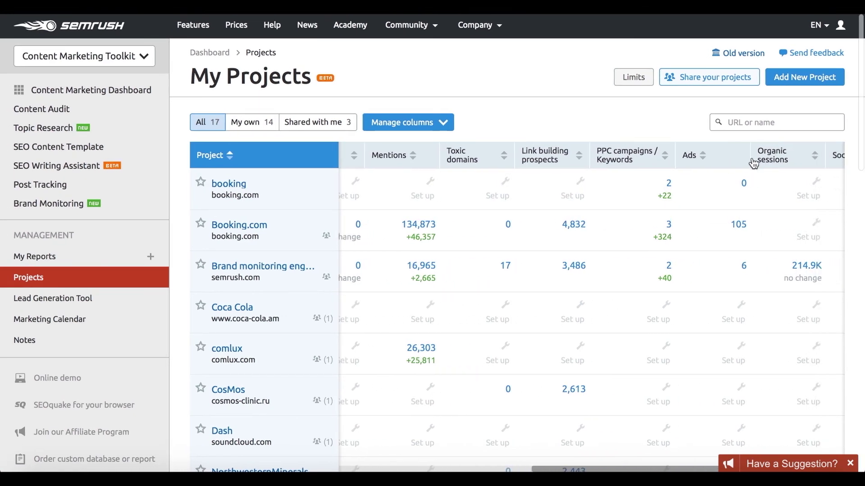
scroll(753, 163, "right", 3)
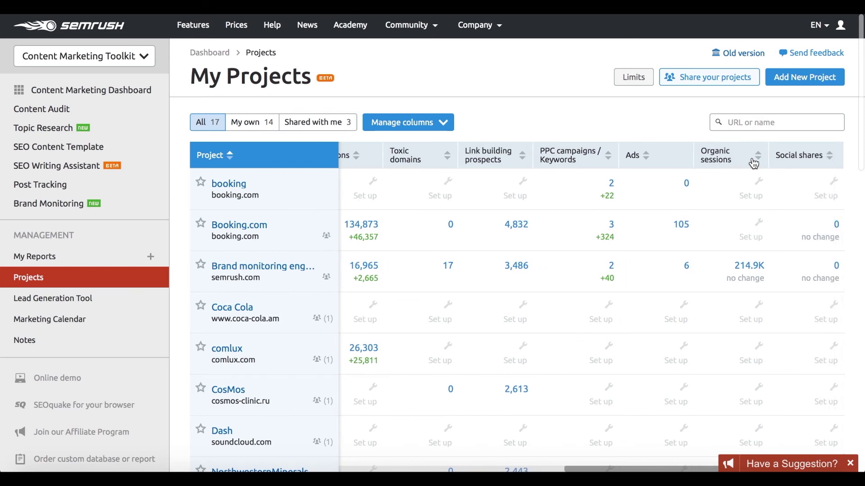
mouse_move(754, 194)
Choose NorthwesternMinerals as the project to share in the Share your projects dialog.
left_click(720, 79)
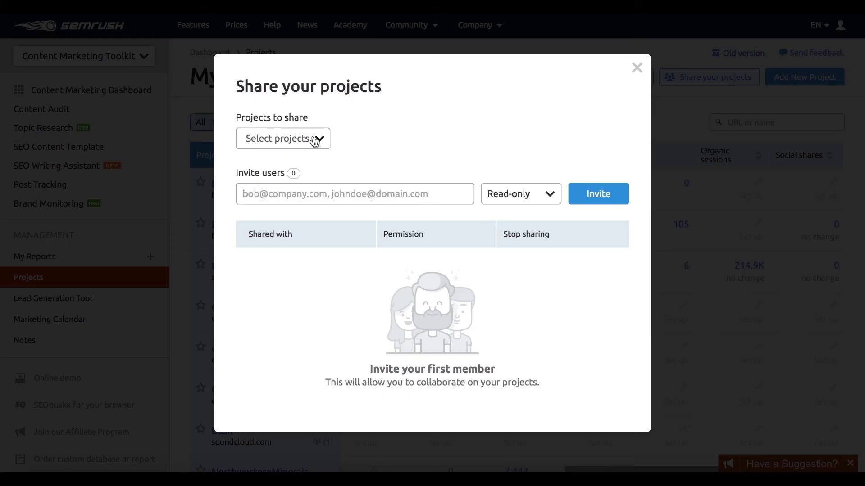
left_click(315, 141)
scroll(309, 324, "down", 3)
left_click(303, 268)
left_click(418, 130)
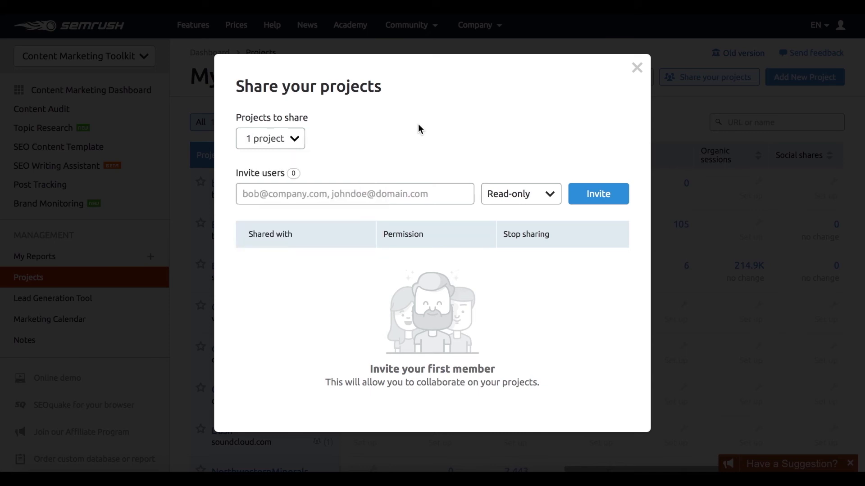
Invite the colleague's e-mail with Can edit rights, close the dialog and go to My Reports.
left_click(359, 195)
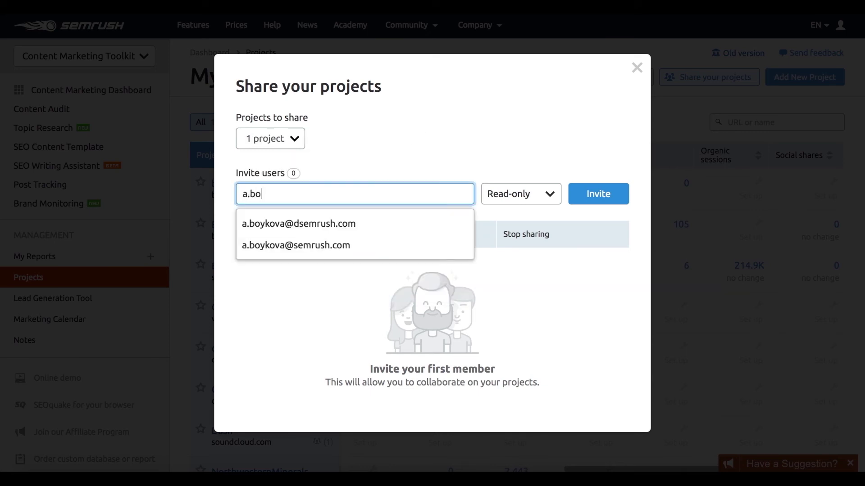
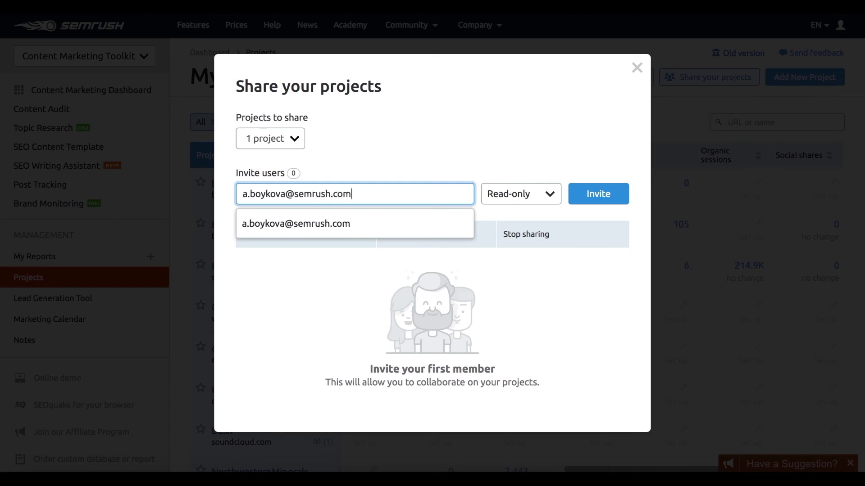
key("Return")
left_click(517, 197)
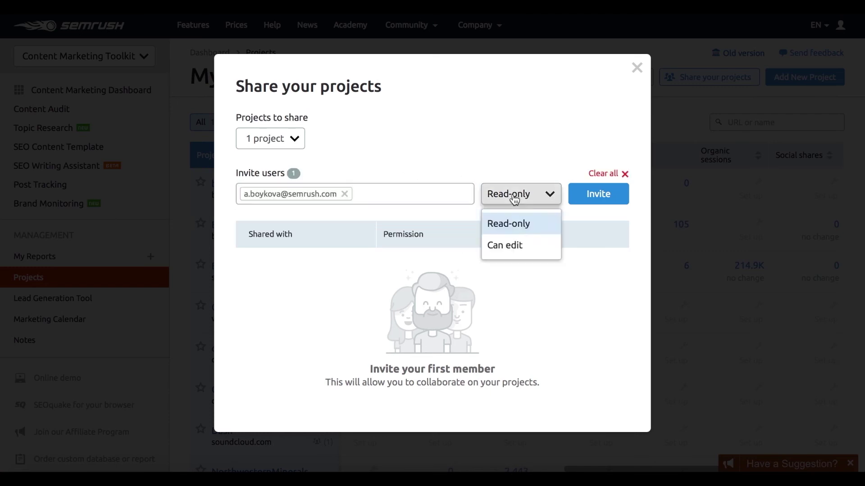
left_click(518, 248)
left_click(604, 193)
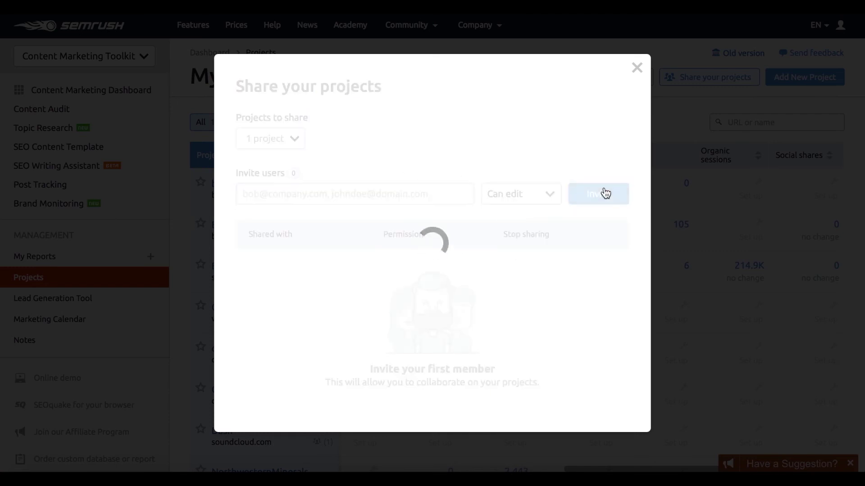
left_click(533, 337)
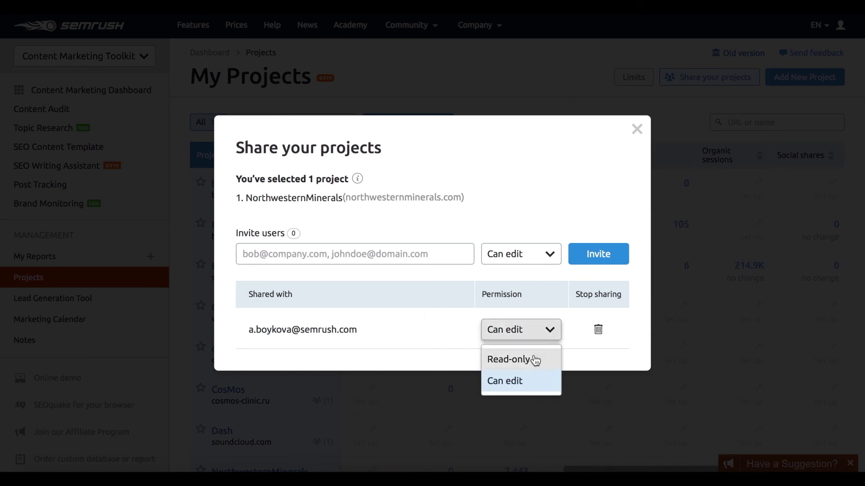
left_click(467, 359)
left_click(684, 146)
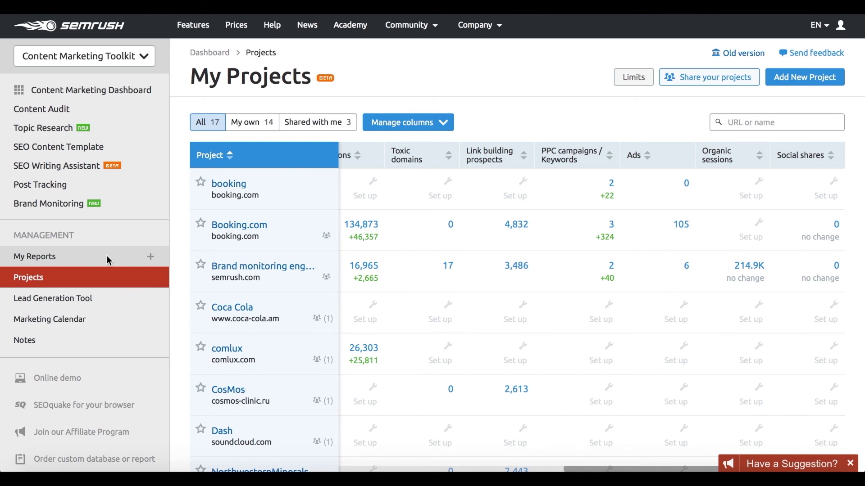
left_click(107, 259)
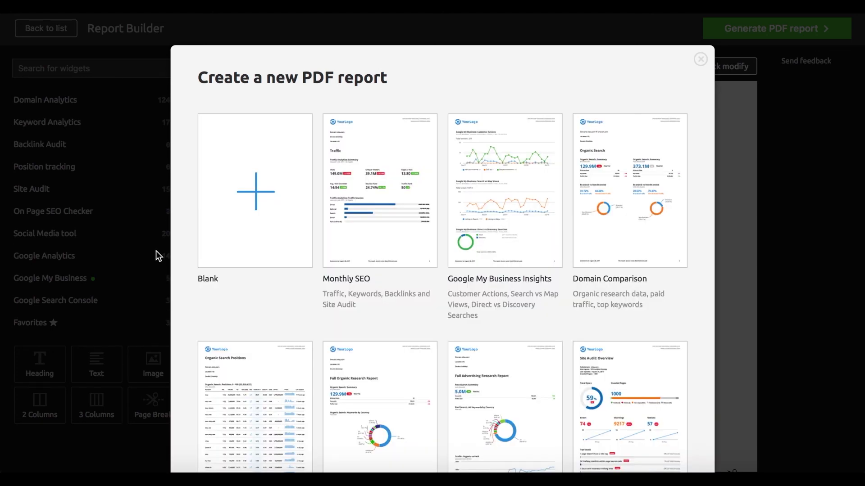
Choose the Blank template to start an Untitled PDF report in the Report Builder.
scroll(471, 212, "down", 2)
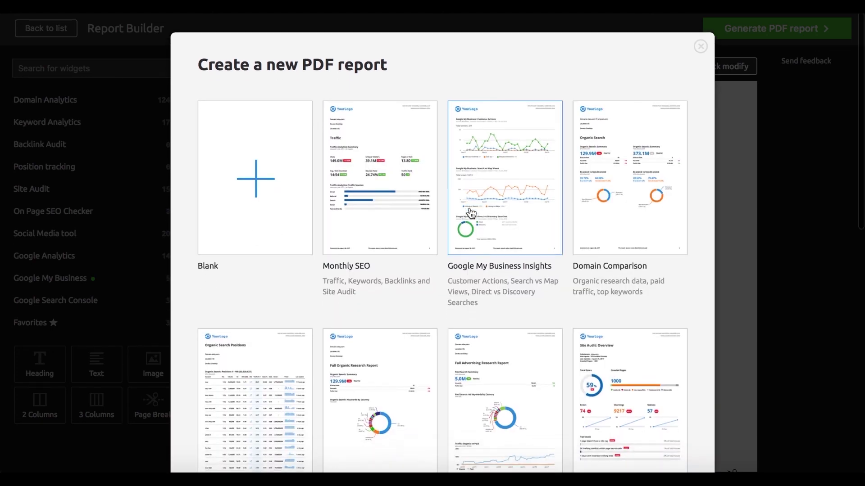
scroll(471, 212, "up", 2)
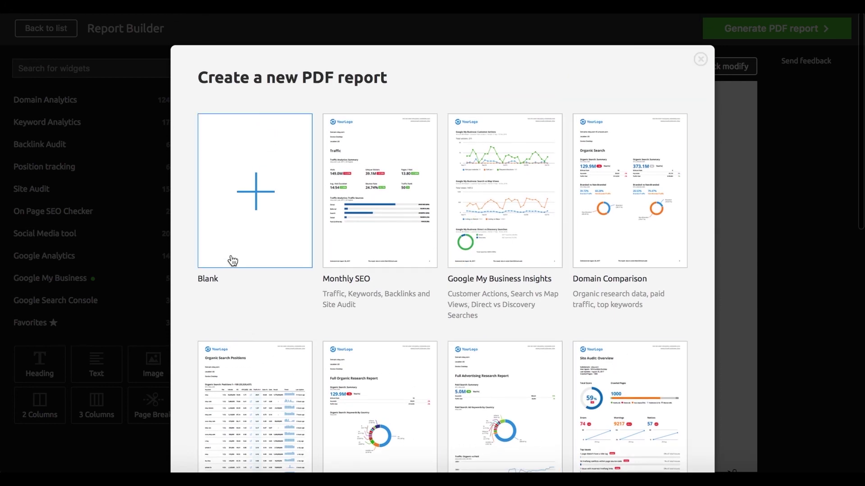
left_click(242, 239)
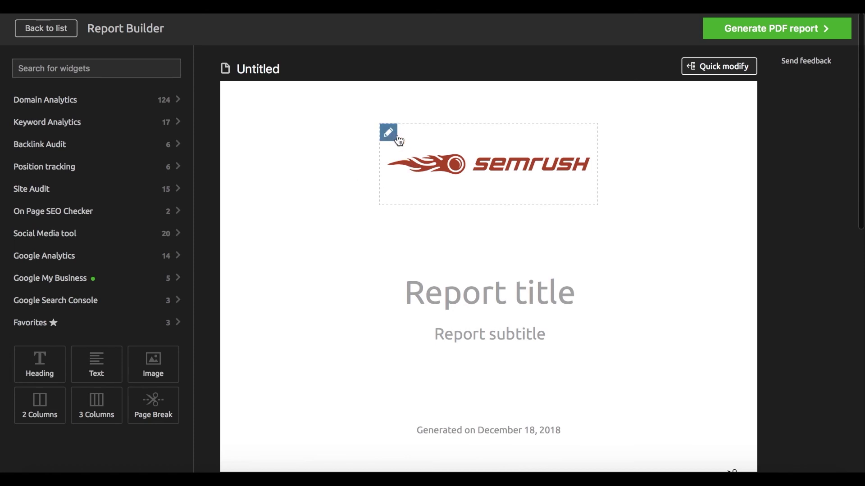
Replace the report header logo with the Semrush logo.
left_click(388, 133)
left_click(344, 343)
scroll(344, 335, "down", 6)
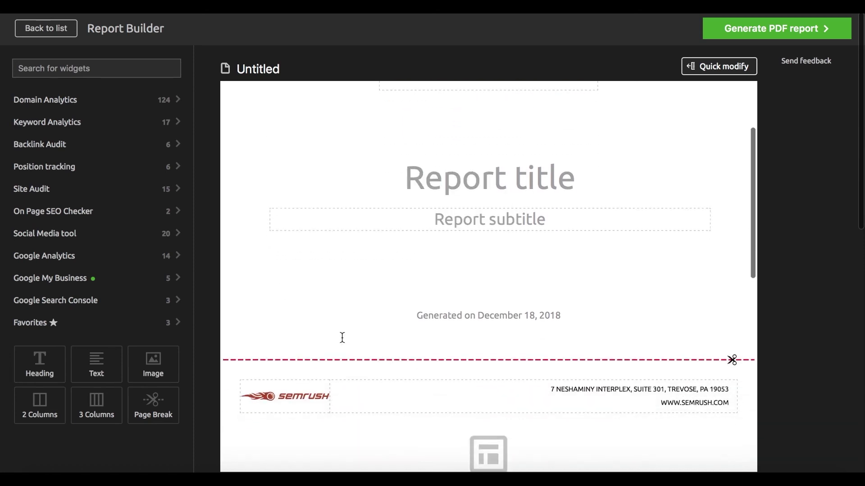
scroll(345, 334, "down", 1)
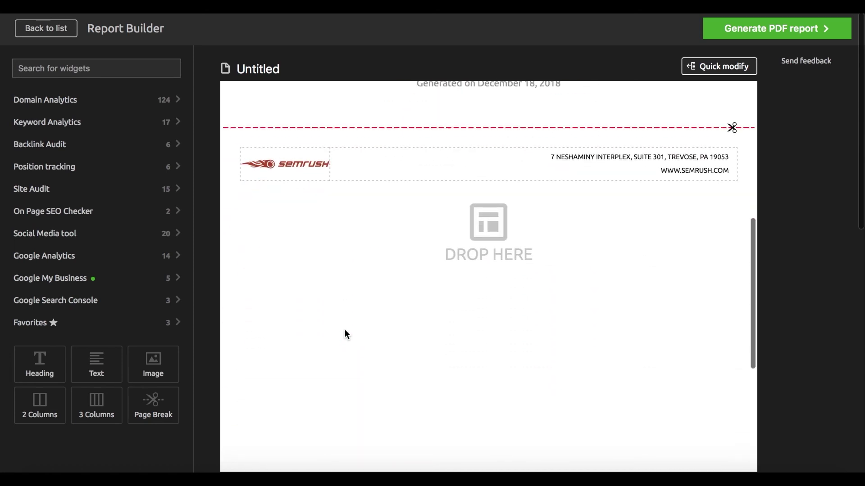
Add a Traffic Summary widget from Favorites for forbes.com, All Devices, United States.
left_click(112, 322)
scroll(112, 343, "down", 1)
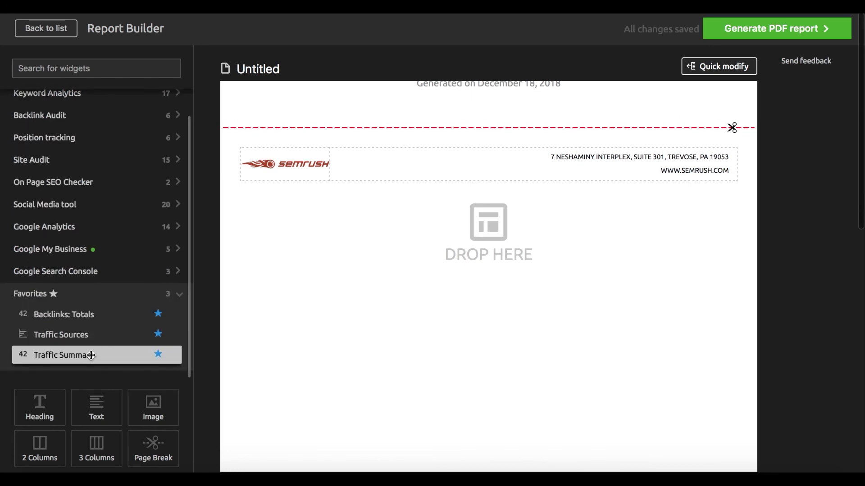
left_click_drag(144, 353, 492, 282)
left_click(490, 285)
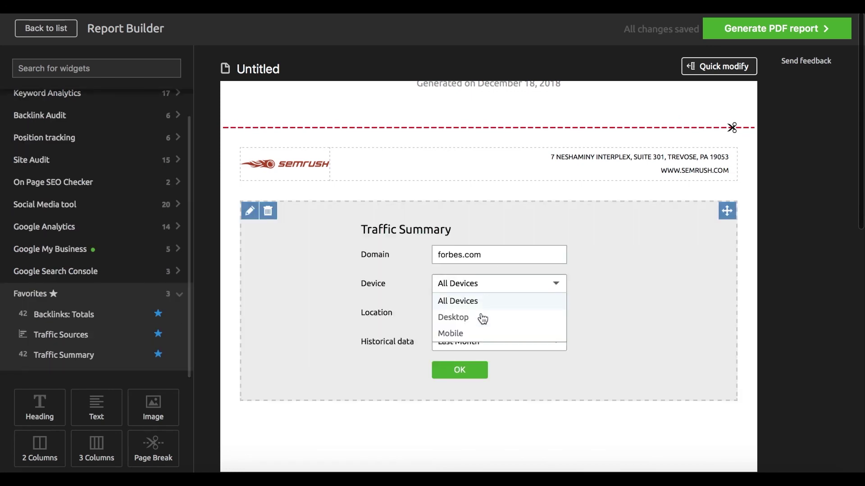
left_click(408, 282)
left_click(459, 317)
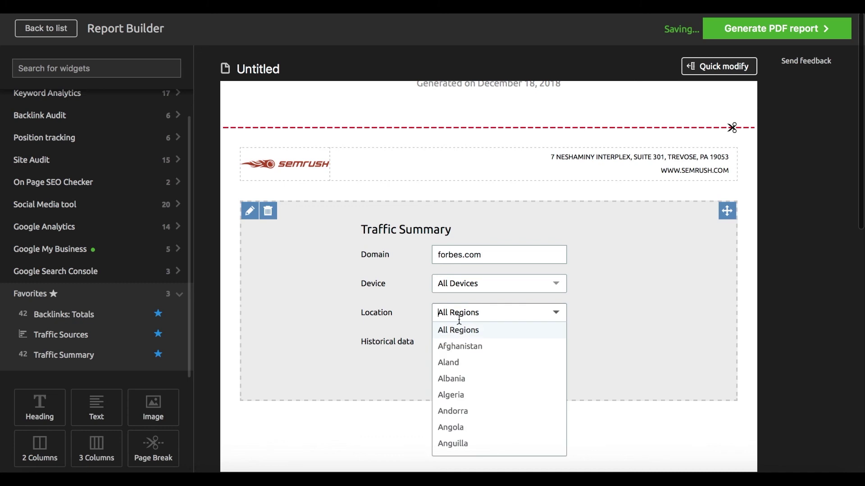
type("uni")
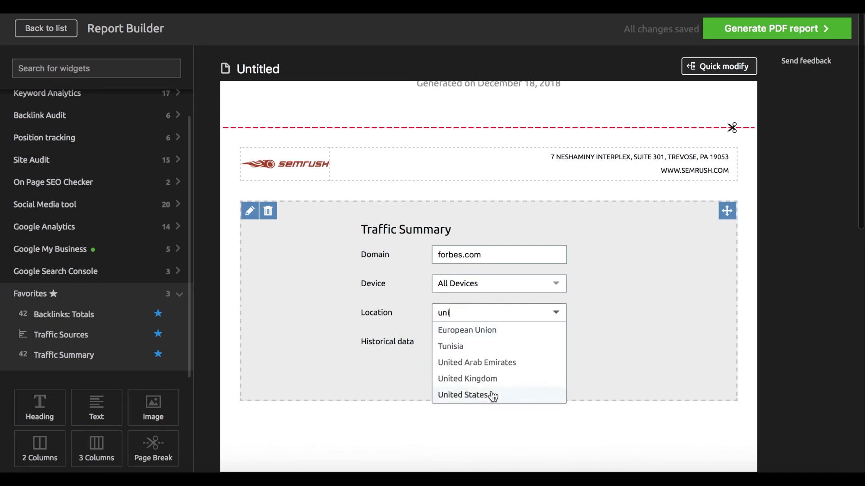
left_click(493, 396)
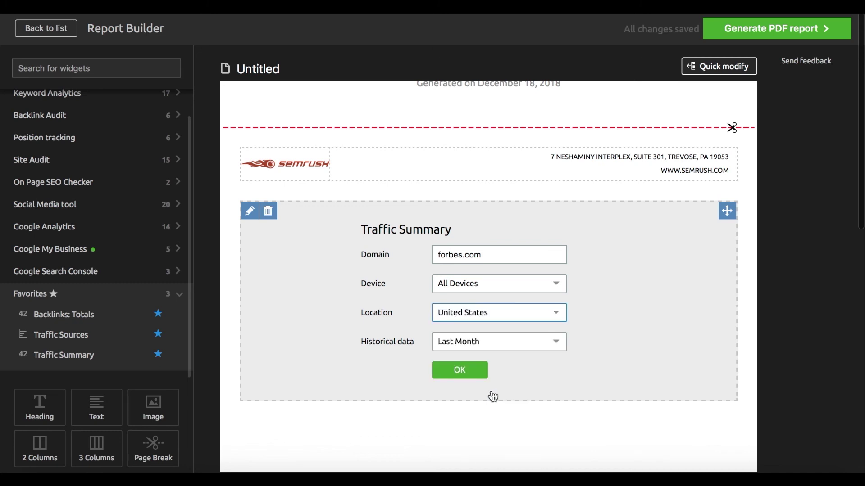
left_click(459, 370)
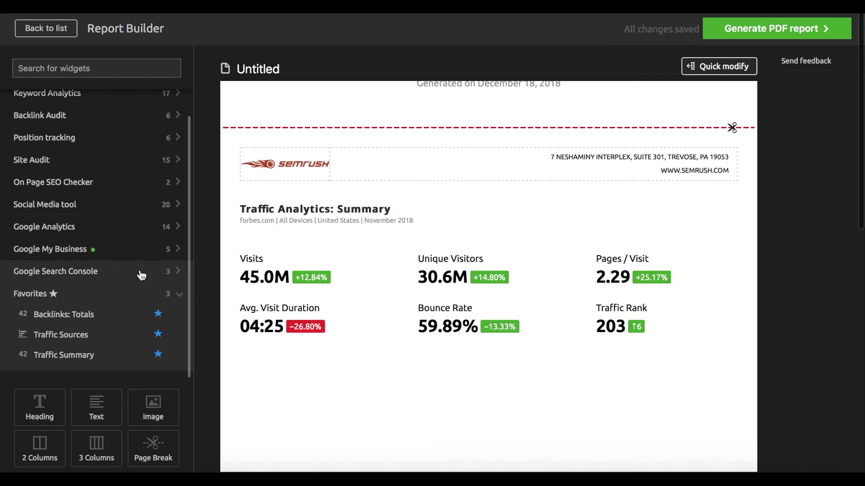
Set the PDF report to be e-mailed on a weekly schedule every Tuesday.
left_click(759, 40)
left_click(667, 63)
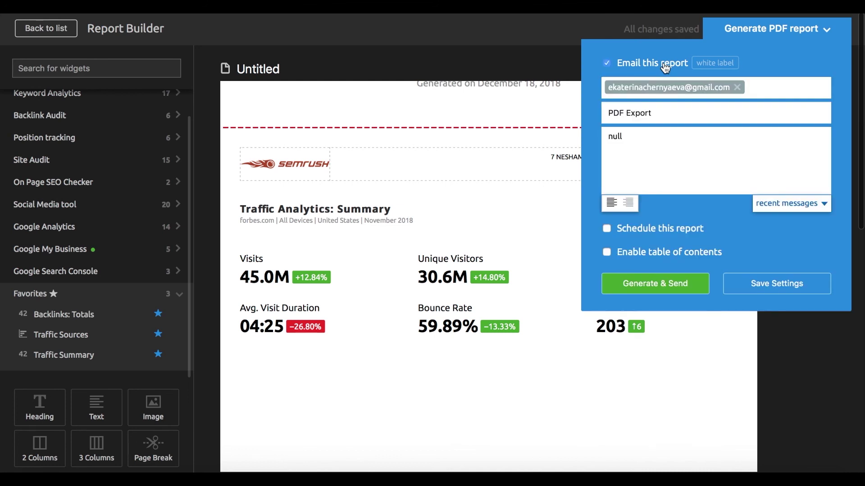
left_click(660, 154)
left_click(652, 234)
left_click(643, 255)
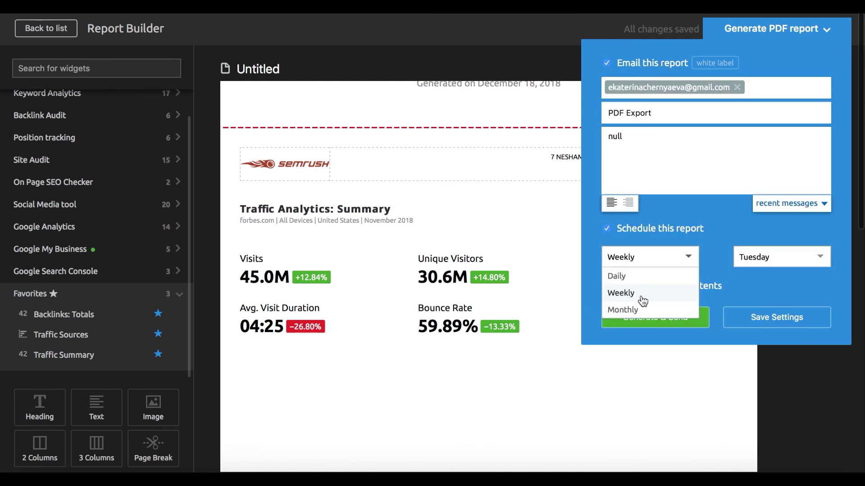
left_click(643, 297)
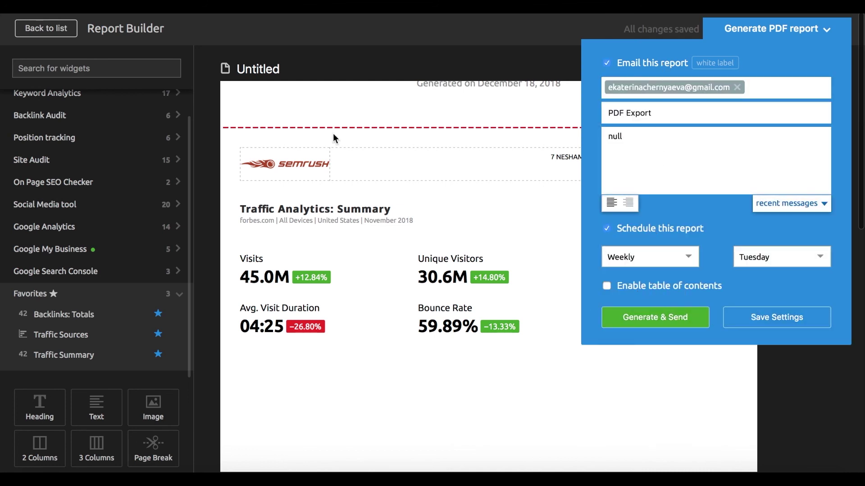
Back in My Reports, start creating a template from the Untitled report.
left_click(52, 38)
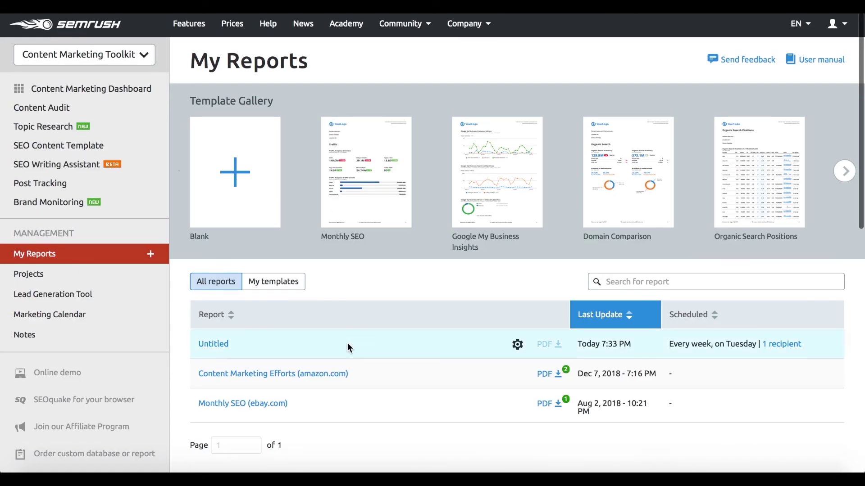
scroll(347, 344, "down", 1)
left_click(517, 293)
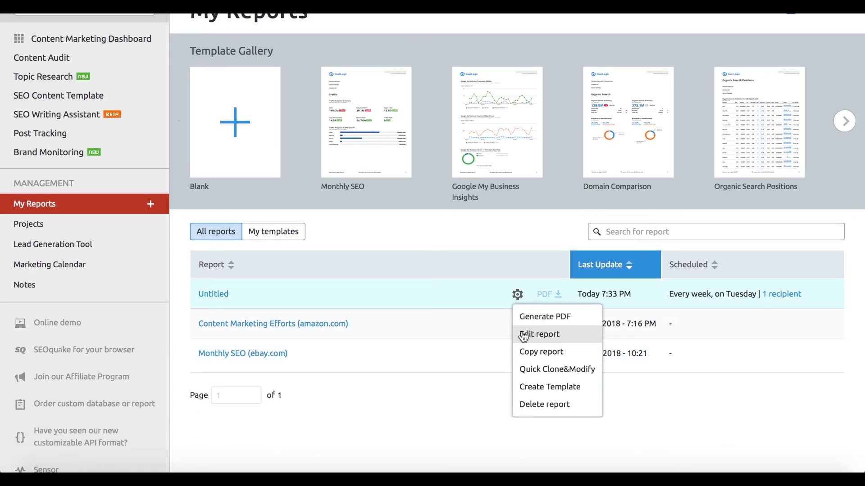
left_click(525, 390)
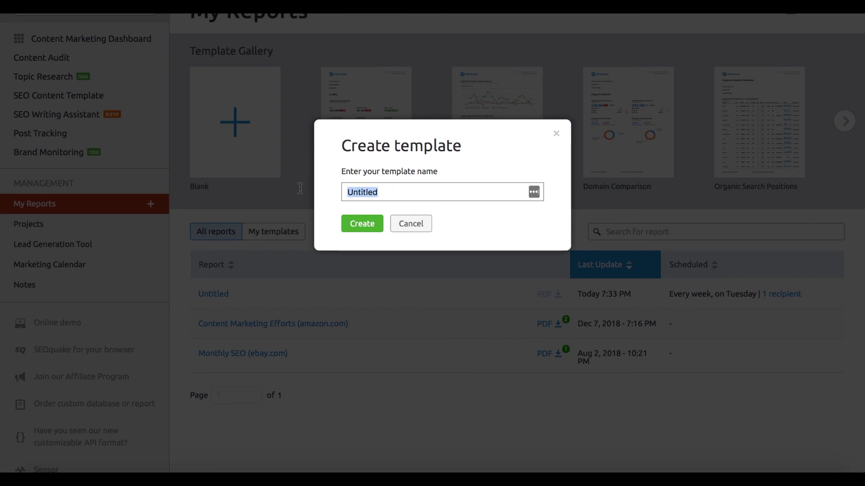